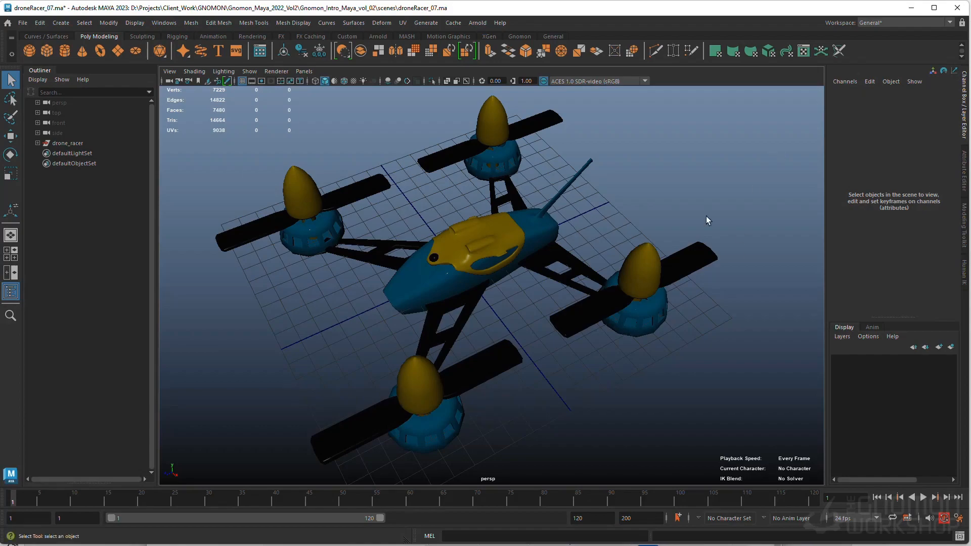
Select the drone_racer group and check which child objects it contains.
click(102, 143)
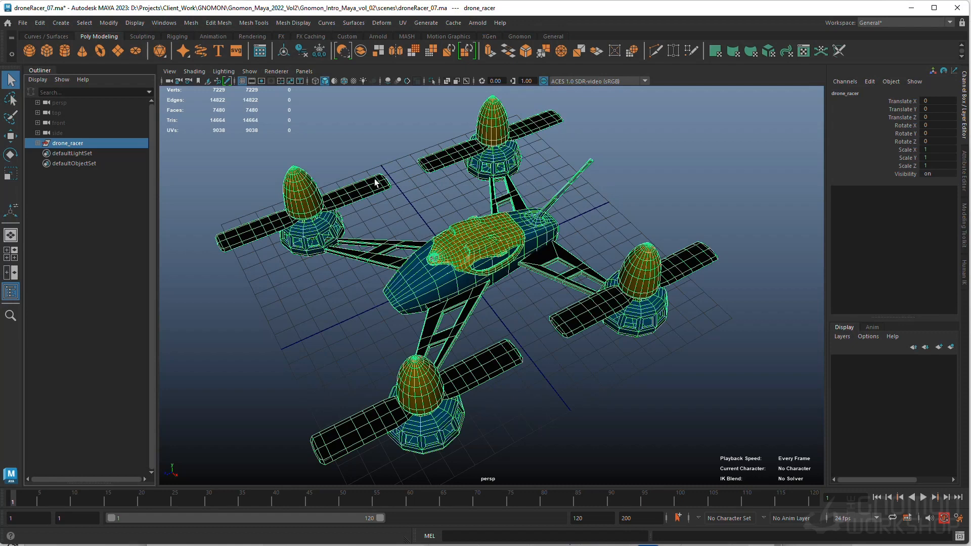
click(37, 143)
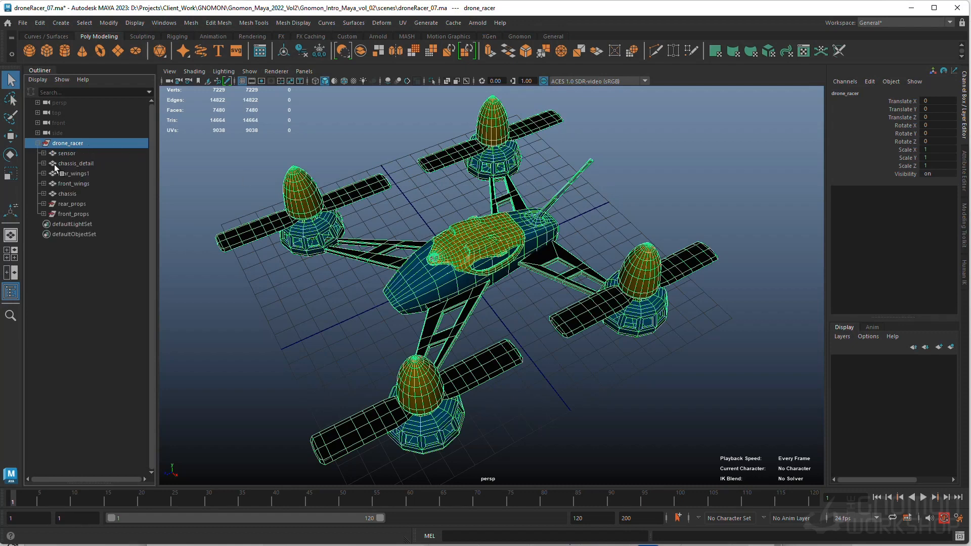
click(37, 143)
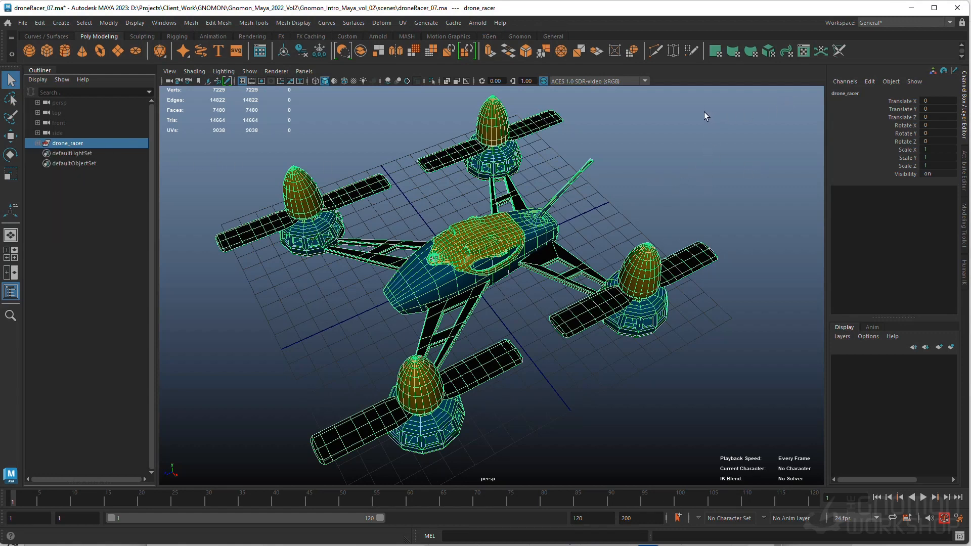
Choose the General workspace and set the scene's playback frame rate to 24 fps.
click(880, 23)
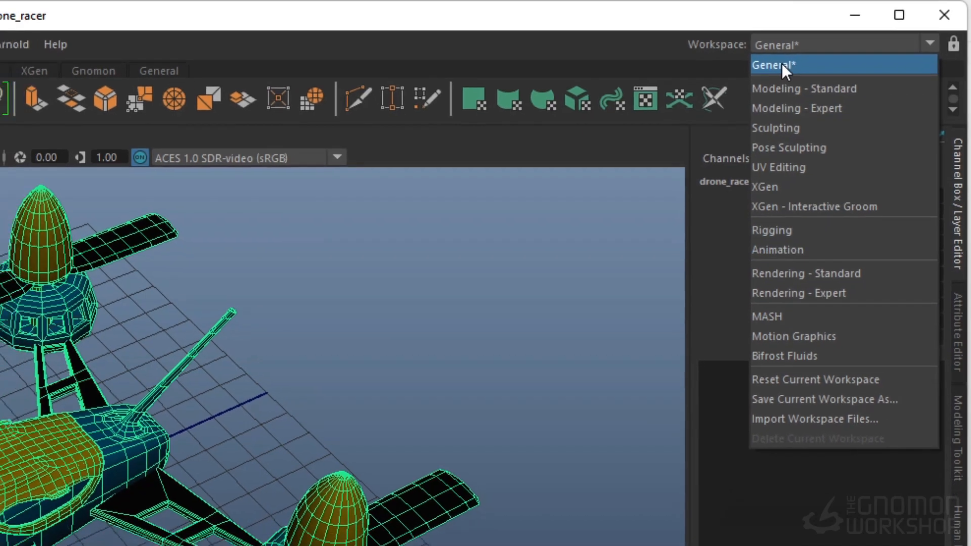
click(786, 68)
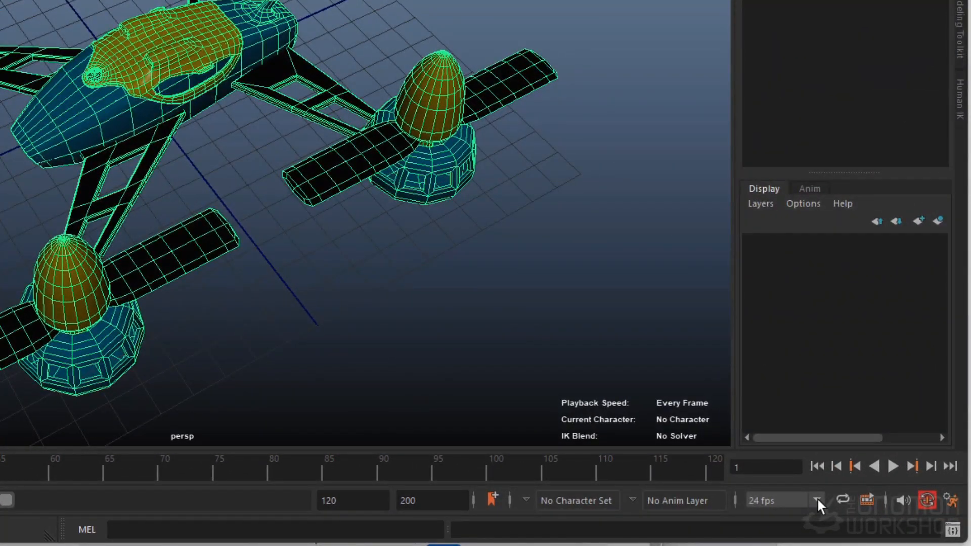
click(818, 500)
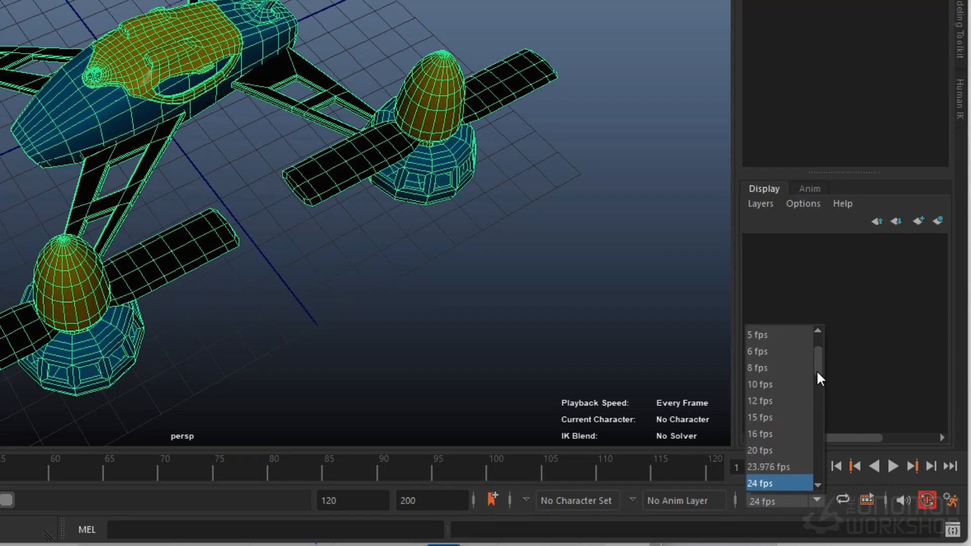
mouse_move(818, 373)
mouse_down()
mouse_move(817, 349)
mouse_move(823, 458)
mouse_move(818, 369)
mouse_move(811, 386)
mouse_up()
click(763, 411)
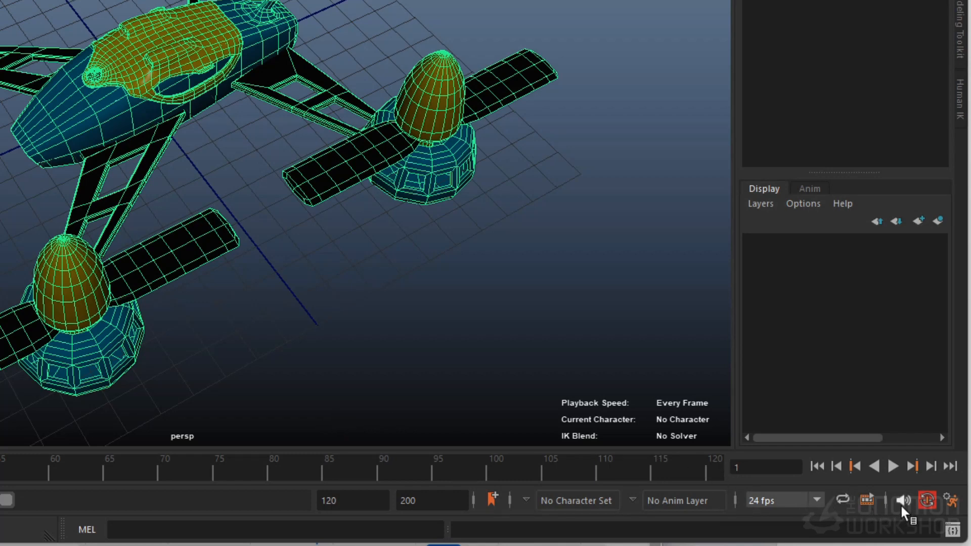
In the Time Slider preferences, set playback speed to Play every frame and max playback speed to 24 fps x 1, and save.
click(955, 503)
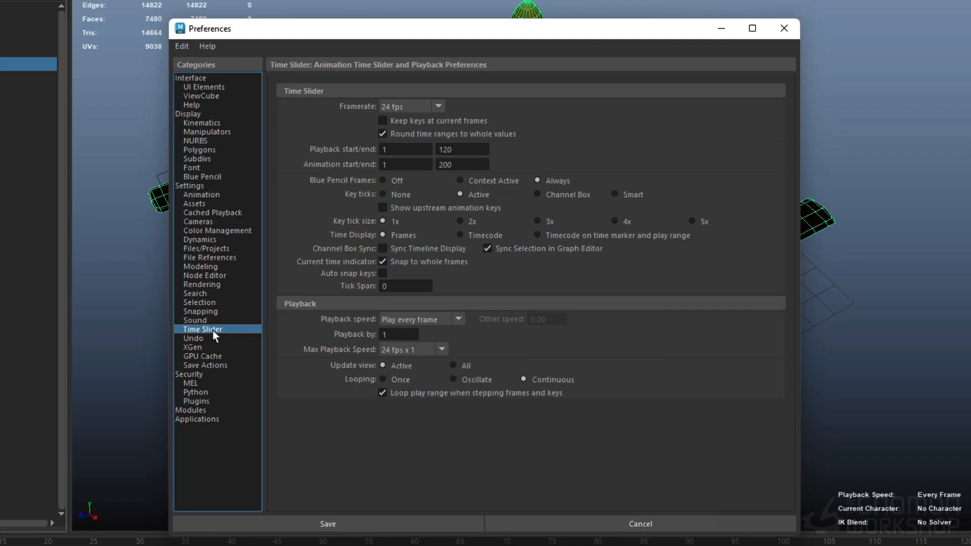
click(434, 322)
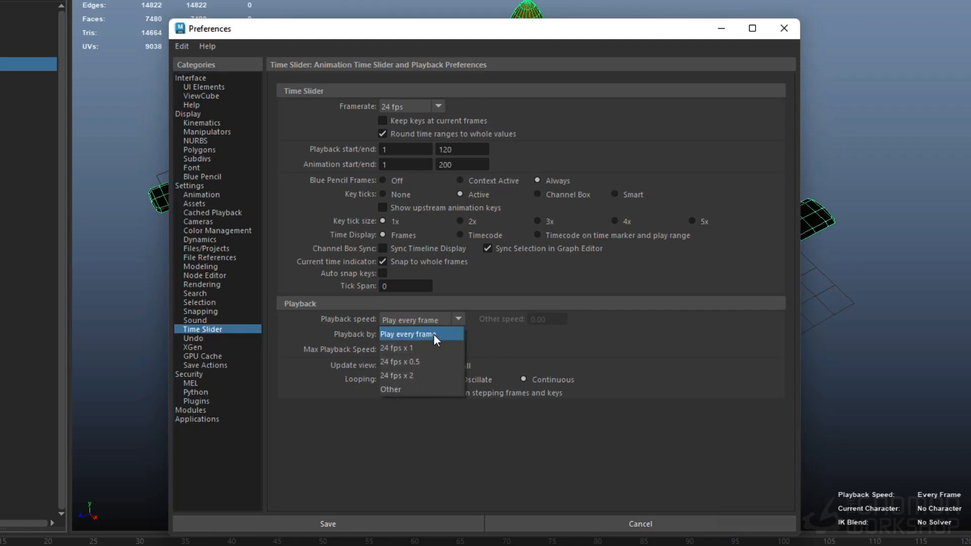
click(450, 336)
click(427, 350)
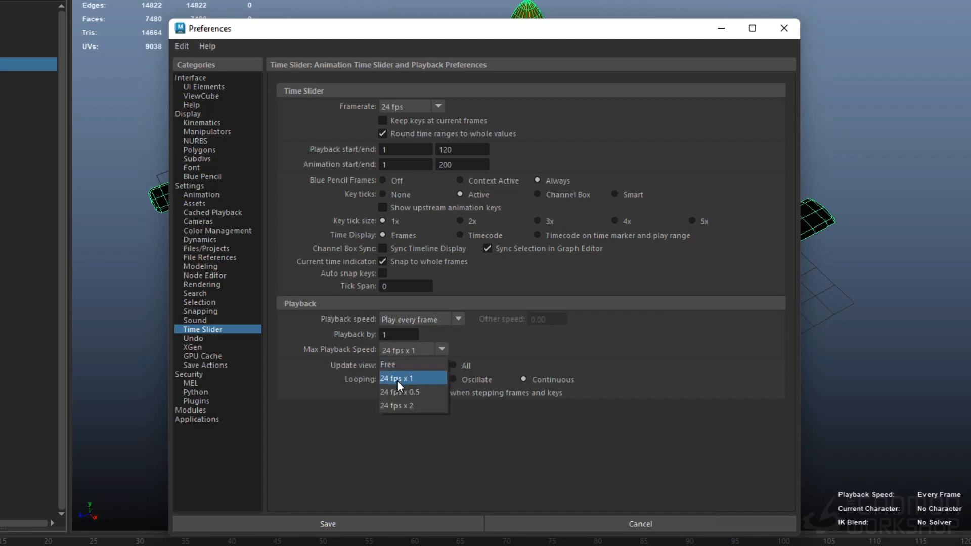
click(434, 380)
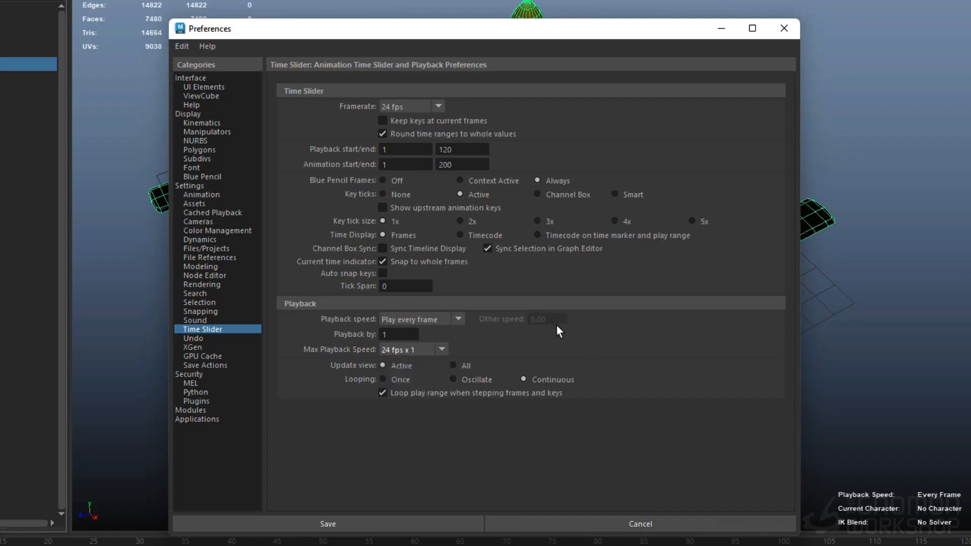
click(358, 518)
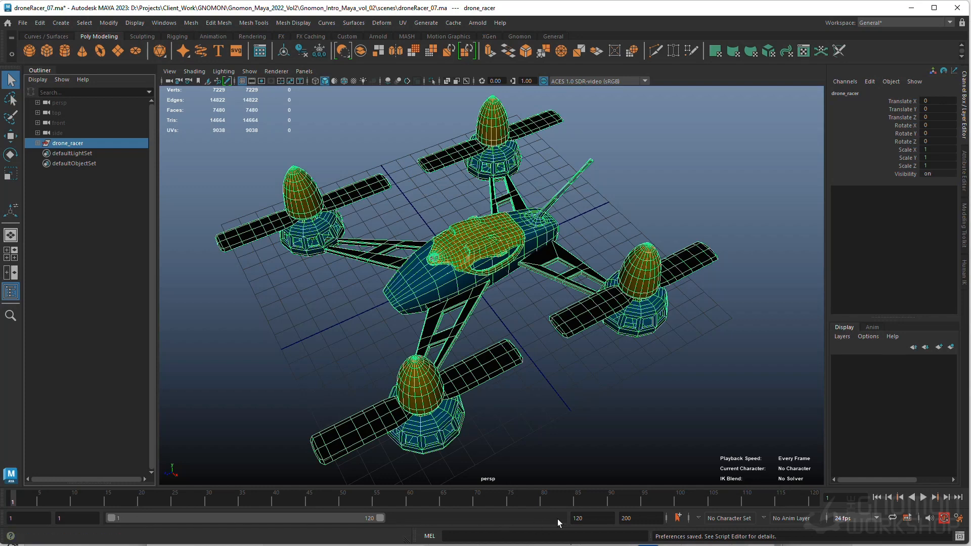
Extend the playback range to frame 200, set the animation end time to 300, and shift the playback range.
double_click(638, 518)
drag(378, 518, 602, 532)
text(30)
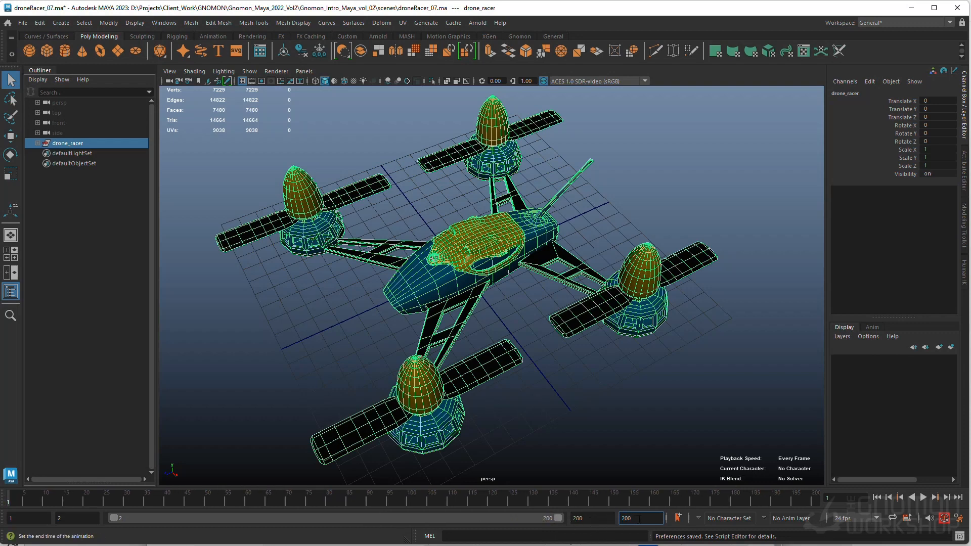
text(0)
key(Return)
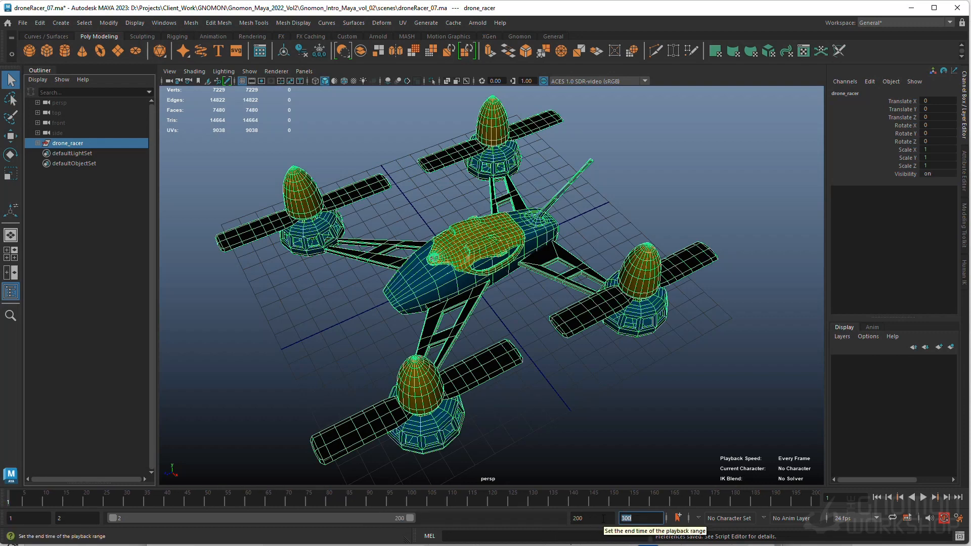
drag(374, 517, 312, 520)
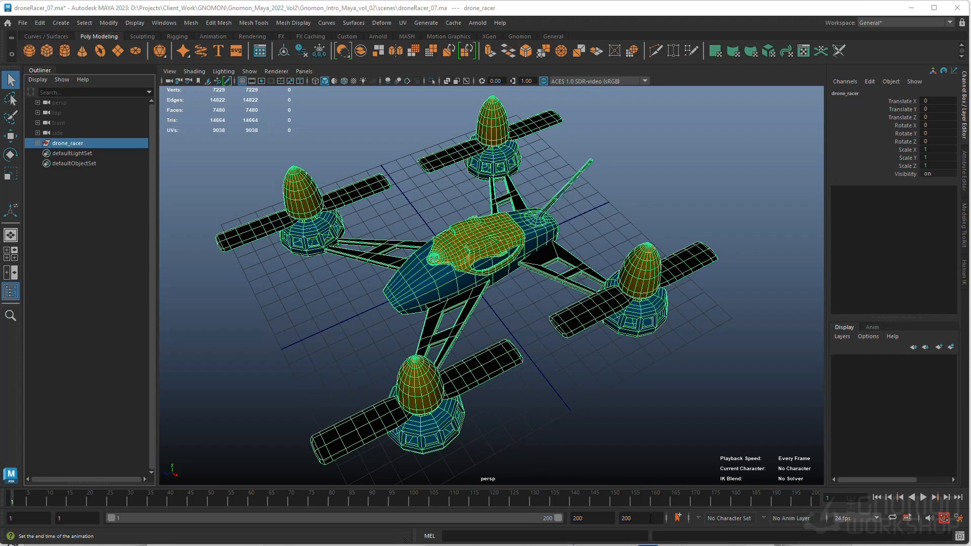
Set the animation end time to 1120 and slide the playback range to frames 468–667.
drag(651, 518, 559, 508)
text(1120)
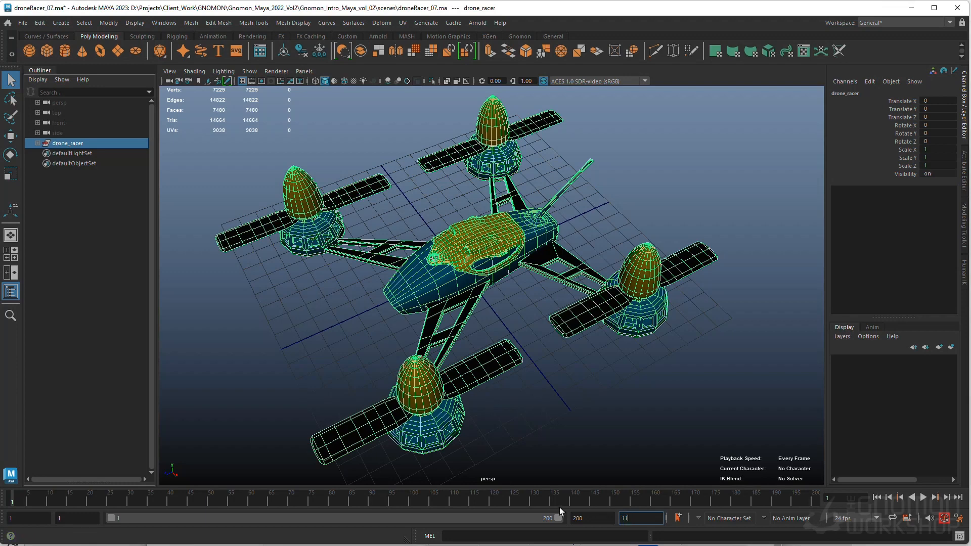
key(Return)
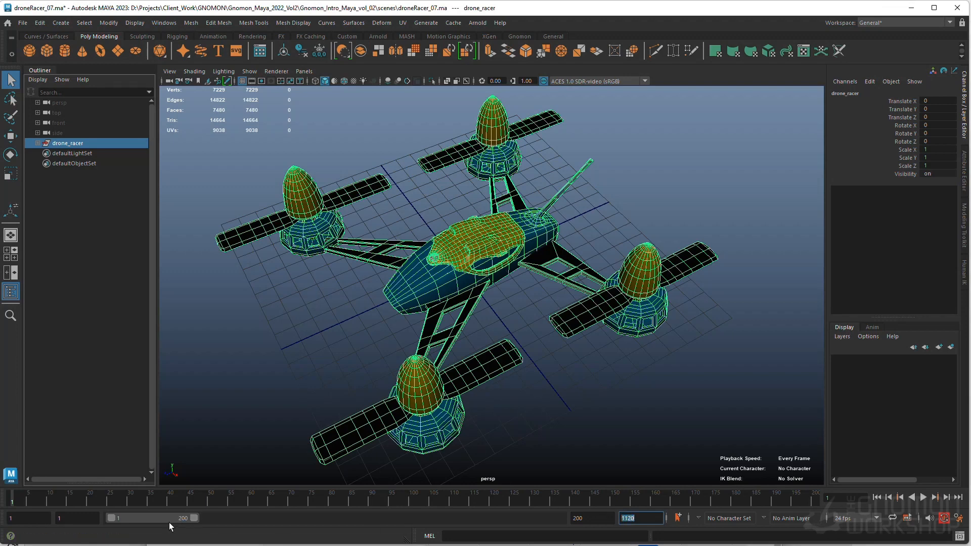
drag(169, 521, 353, 521)
Set the animation start time to 1000 and make the playback range span frames 1000 to 1120.
click(11, 518)
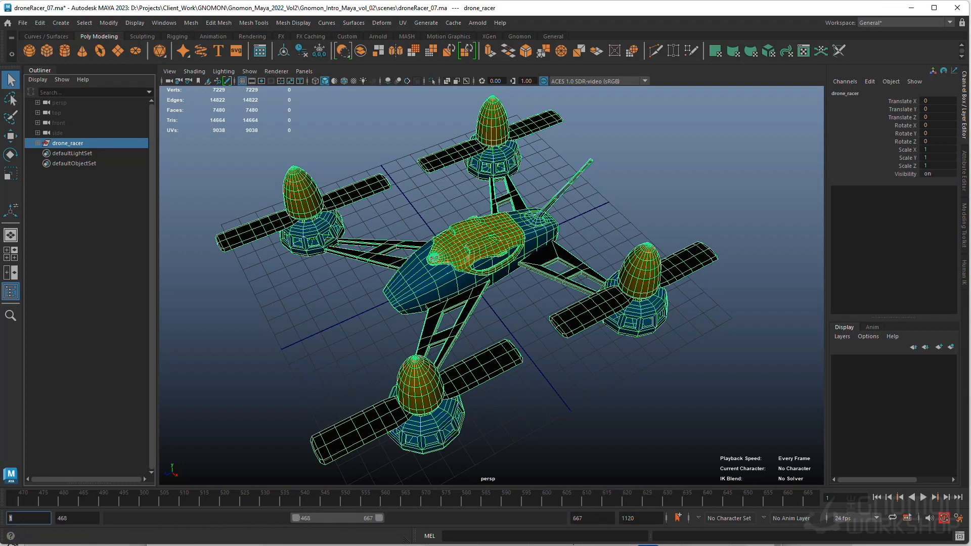
text(100)
key(Return)
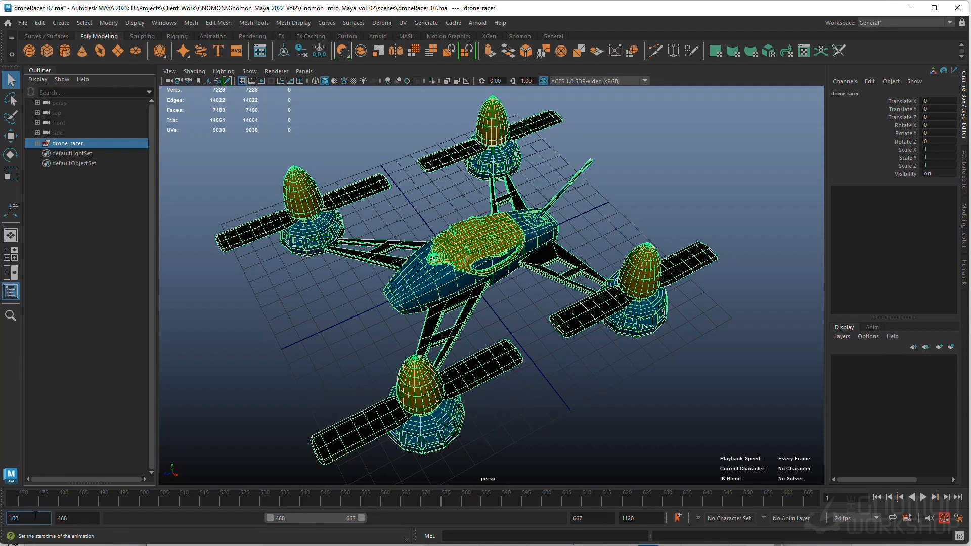
text(0)
key(Return)
drag(113, 515, 559, 518)
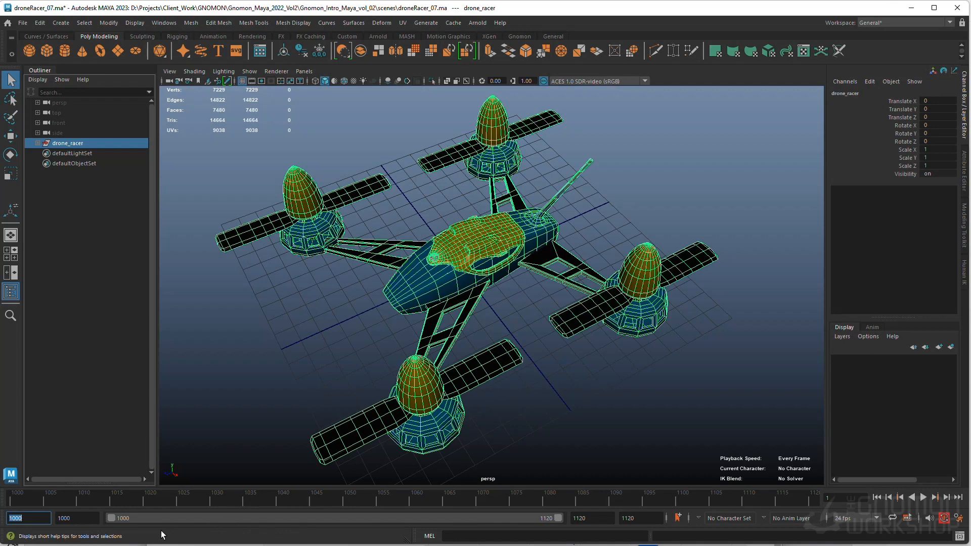
Set the animation and playback start times to 1 and the animation end time to 120.
text(1)
key(Return)
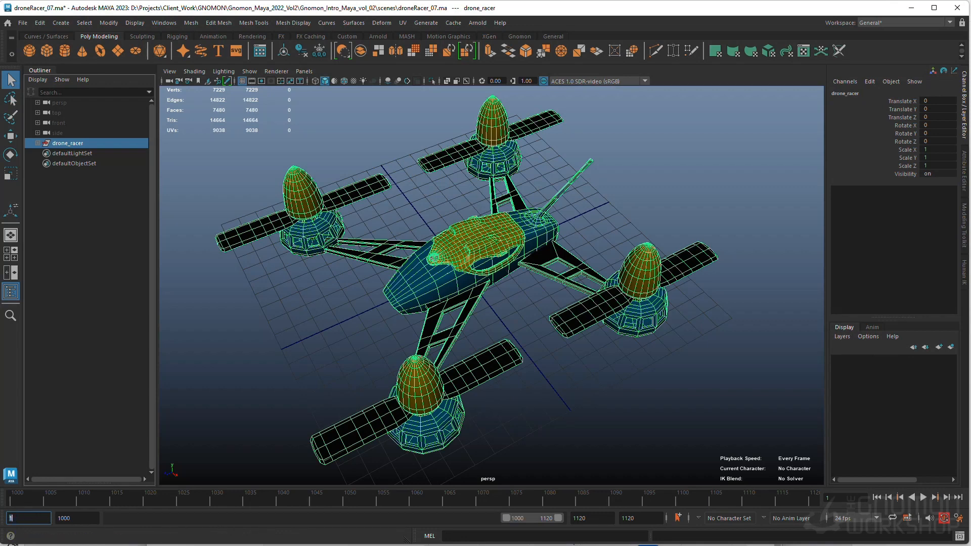
key(Tab)
text(1)
key(Return)
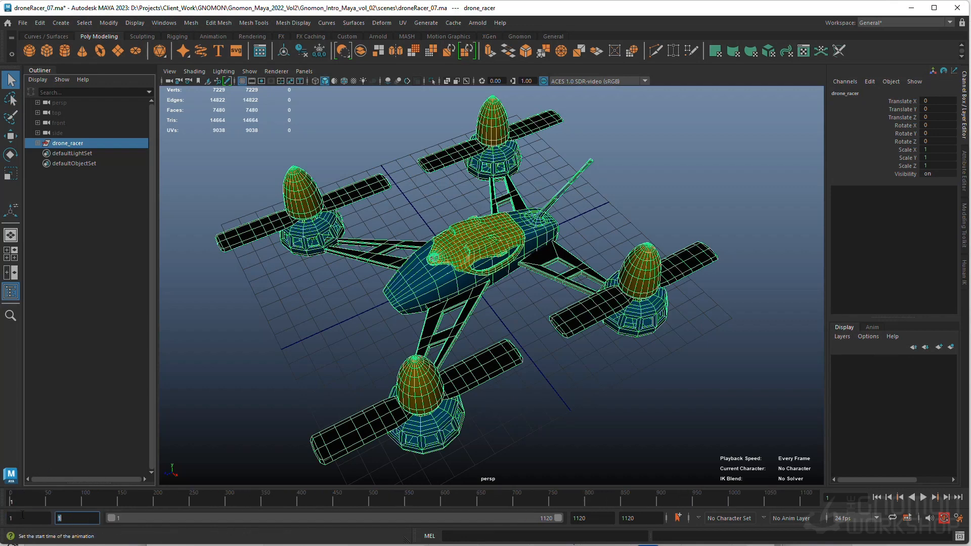
drag(639, 519, 577, 519)
text(120)
key(Return)
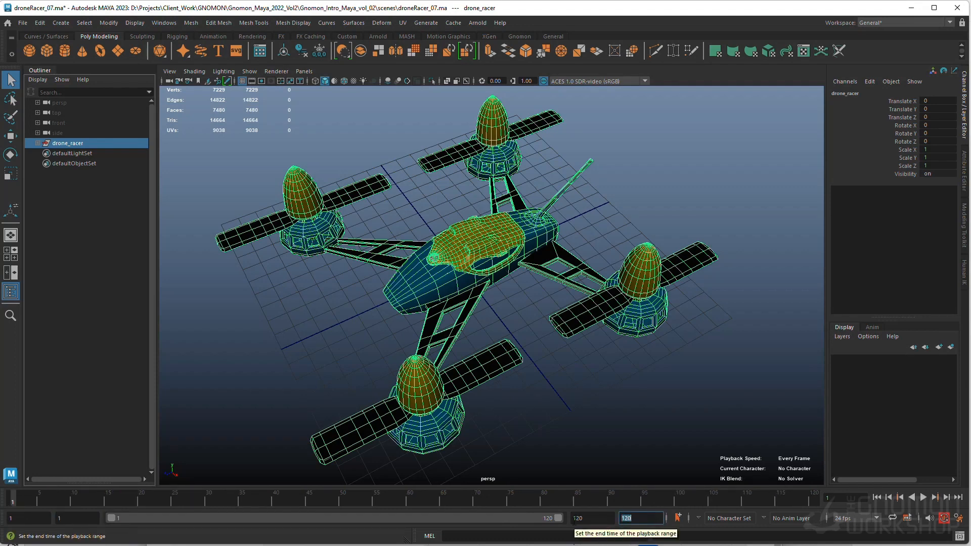
Scrub along the timeline and stop at frame 74.
click(523, 503)
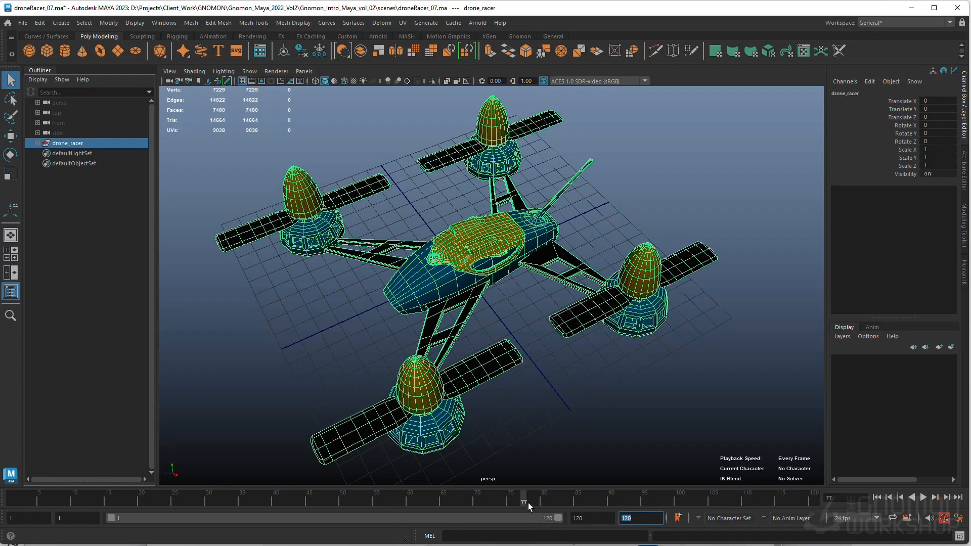
drag(528, 503, 504, 503)
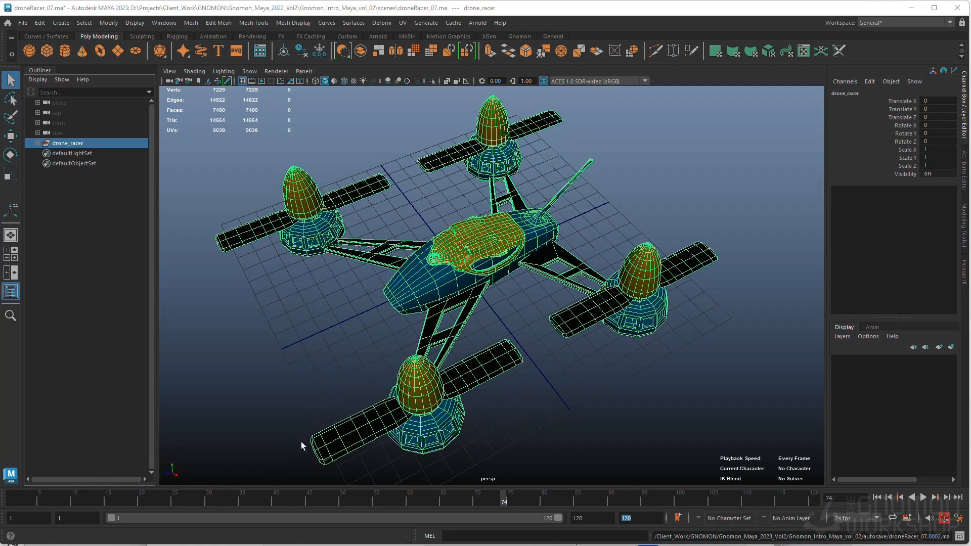
Expand the drone_racer hierarchy, inspect the rear_props group, and reselect the whole drone_racer group.
click(39, 143)
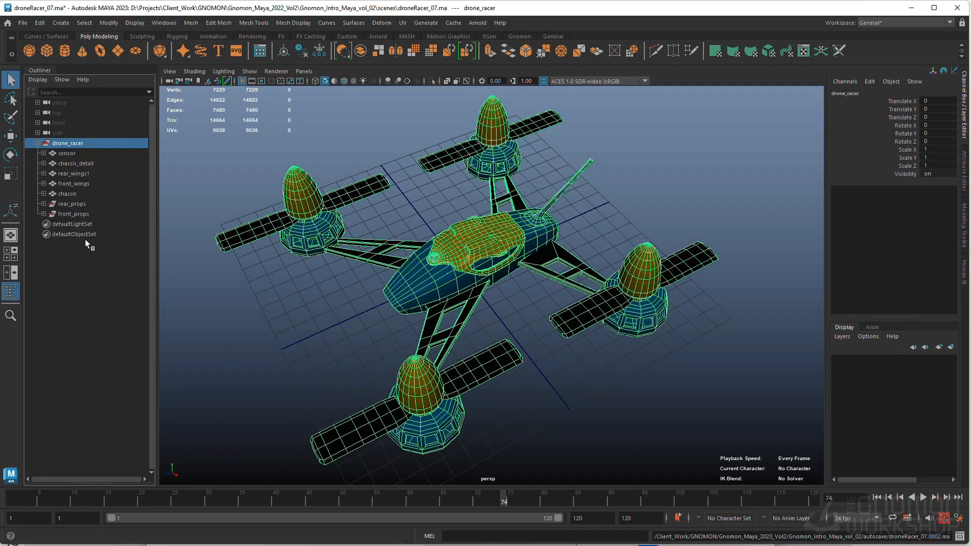
click(83, 205)
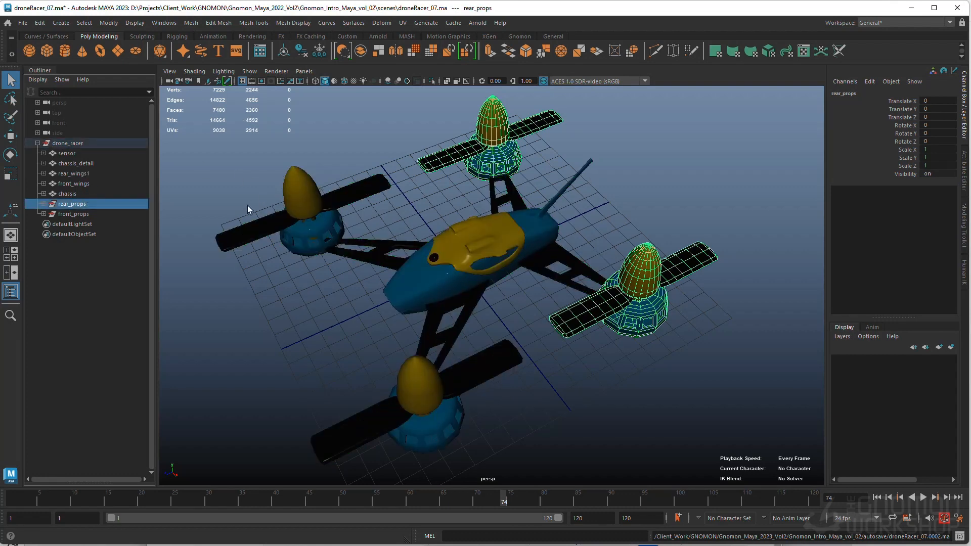
click(247, 226)
click(71, 143)
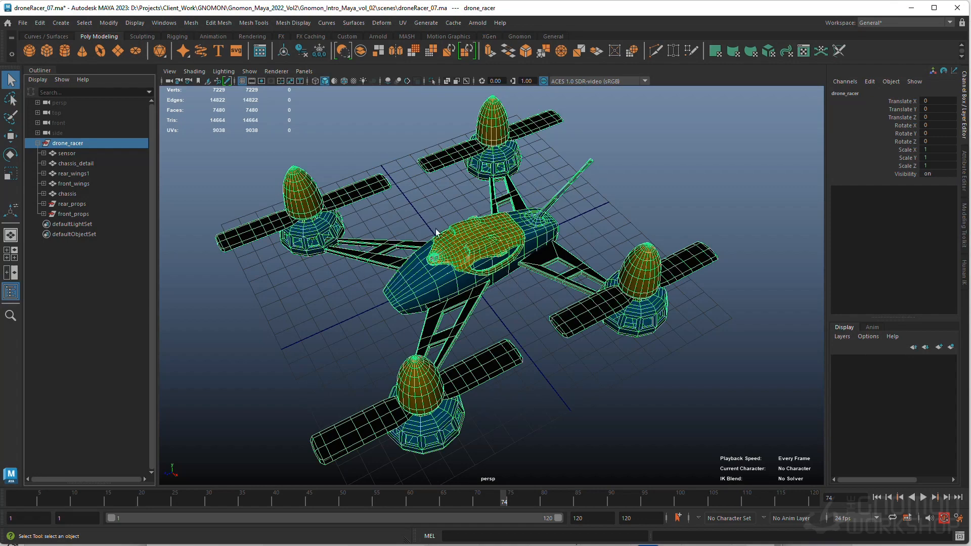
alt+drag(461, 253, 451, 288)
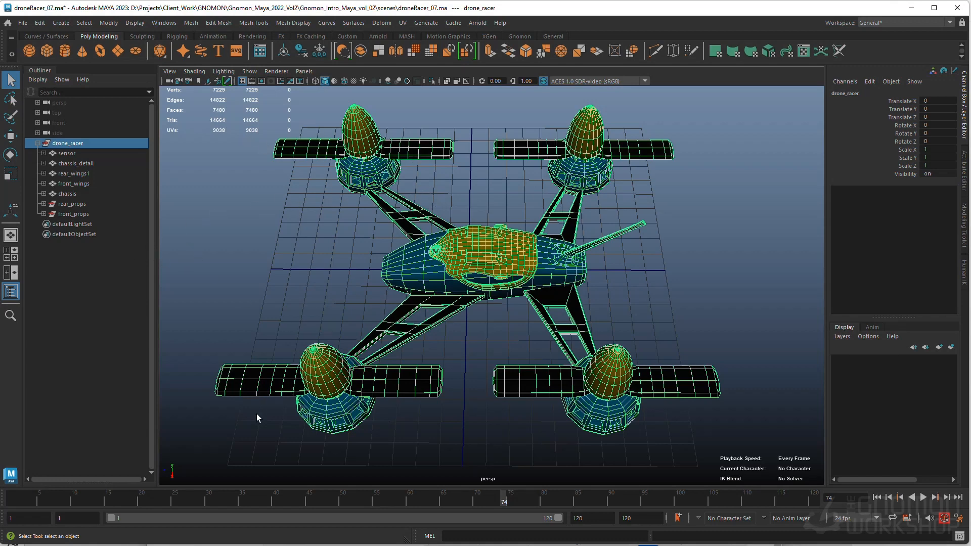
Play back the timeline briefly and return the current time to frame 1.
drag(52, 496, 4, 497)
key(alt+v)
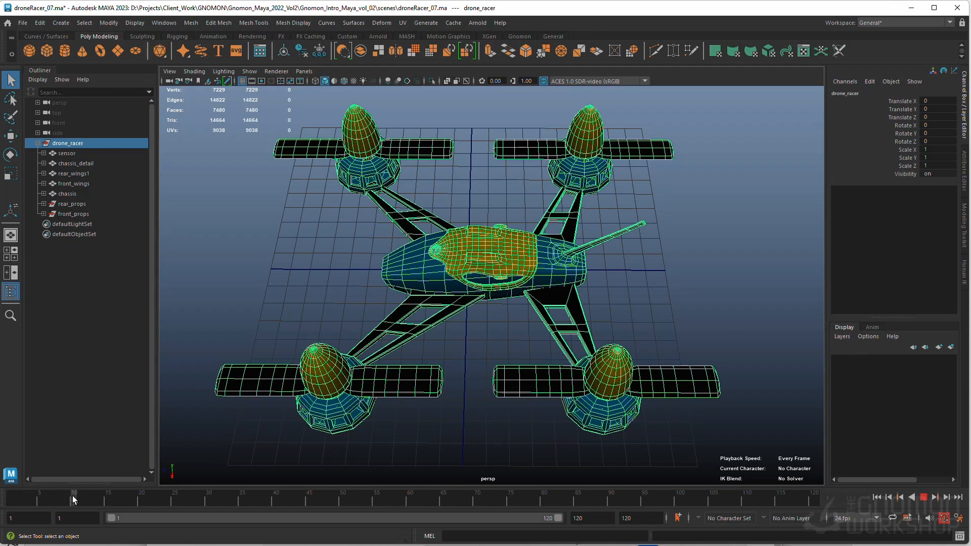
click(10, 496)
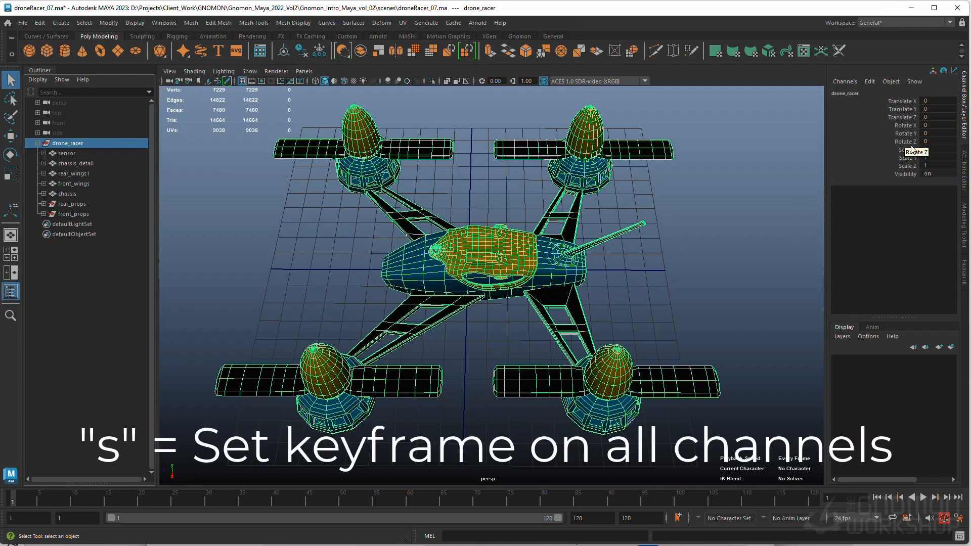
Set a keyframe on all channels of drone_racer at frame 1, and undo it.
key(s)
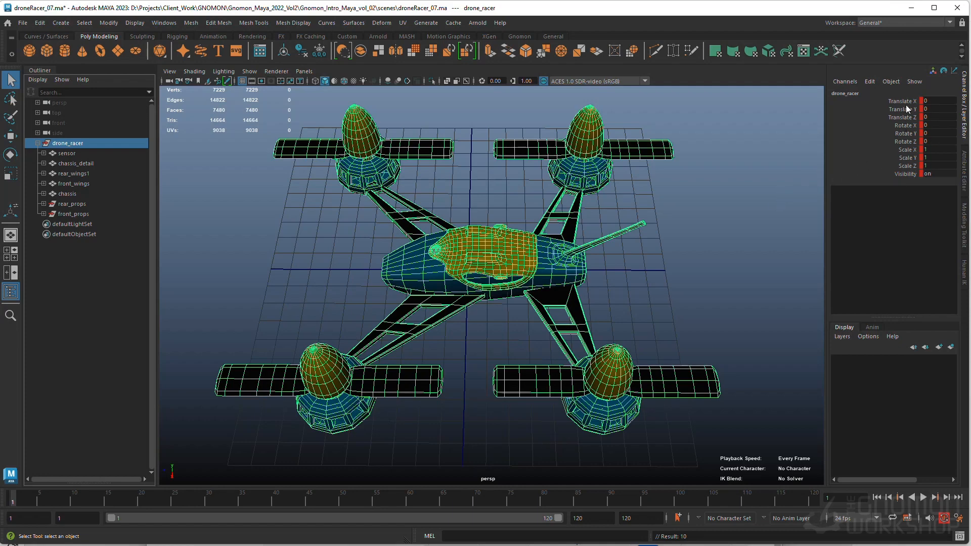
mouse_move(685, 233)
alt+mouse_down()
mouse_move(738, 223)
mouse_move(668, 225)
mouse_move(682, 244)
alt+mouse_up()
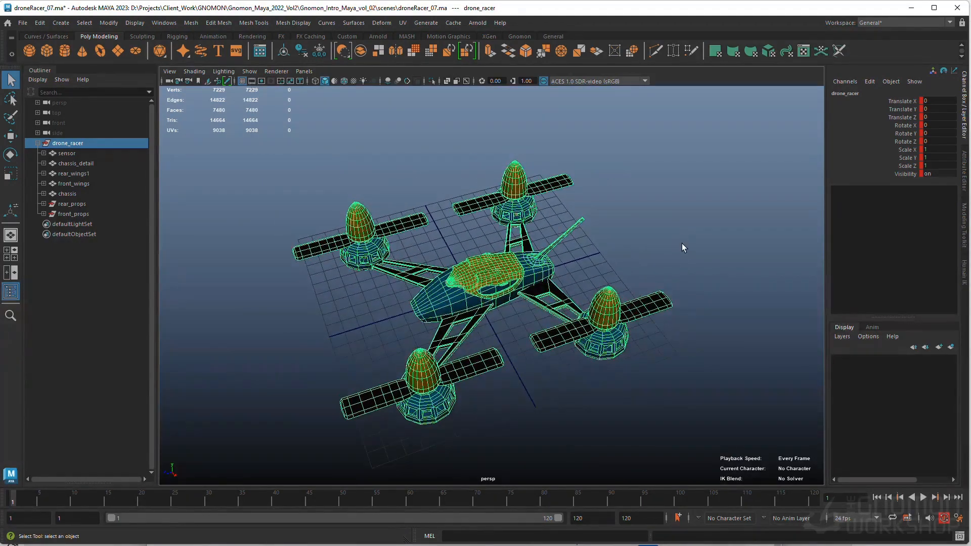
key(ctrl+z)
Set a keyframe on only the Translate Z channel of drone_racer at frame 1, and undo it.
click(902, 101)
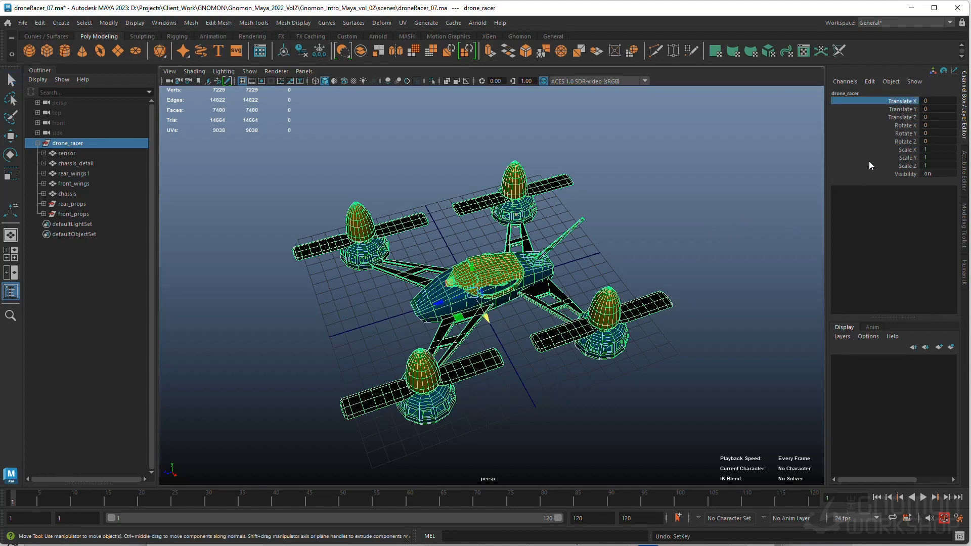
click(895, 118)
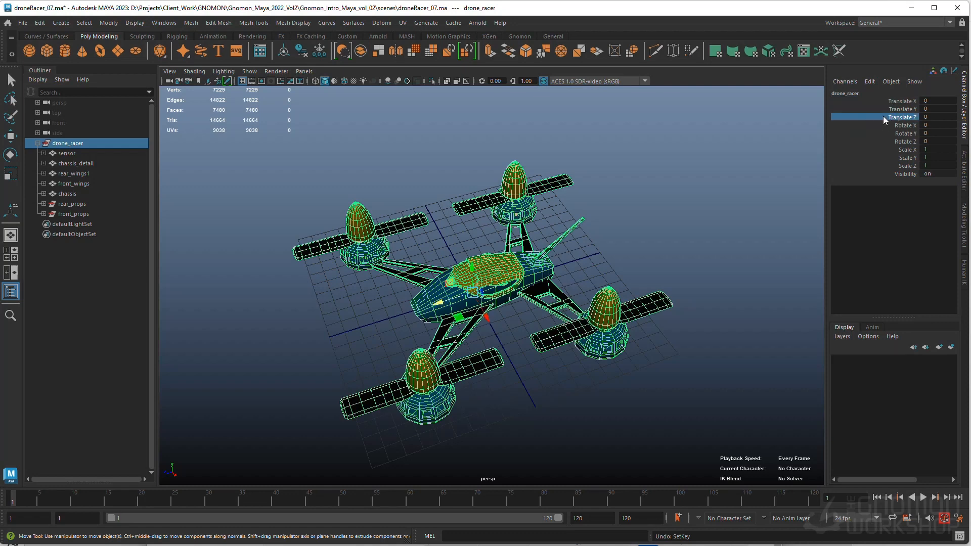
right_click(901, 119)
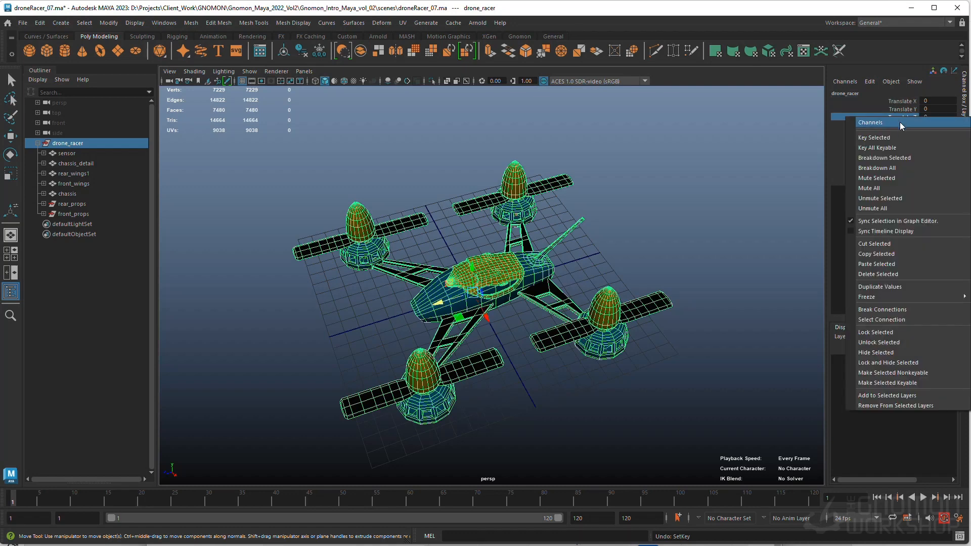
click(912, 141)
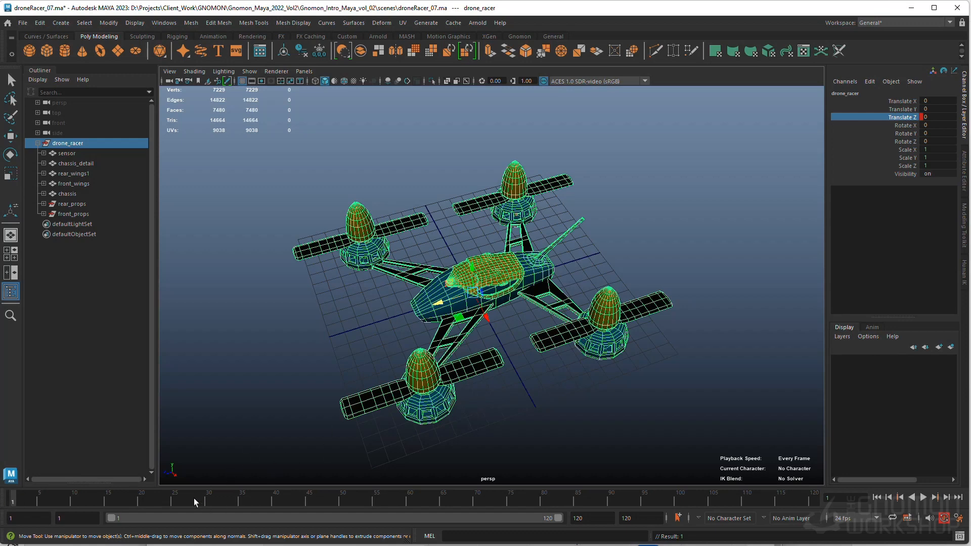
drag(195, 502, 241, 502)
key(ctrl+z)
Key the translate, rotate and scale channels of drone_racer as separate groups at frame 1.
key(shift+w)
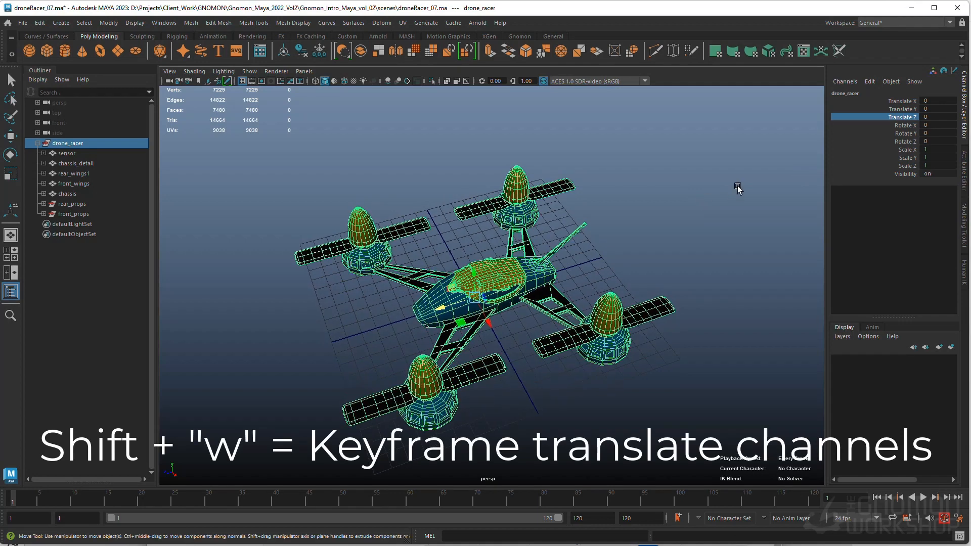
key(shift+w)
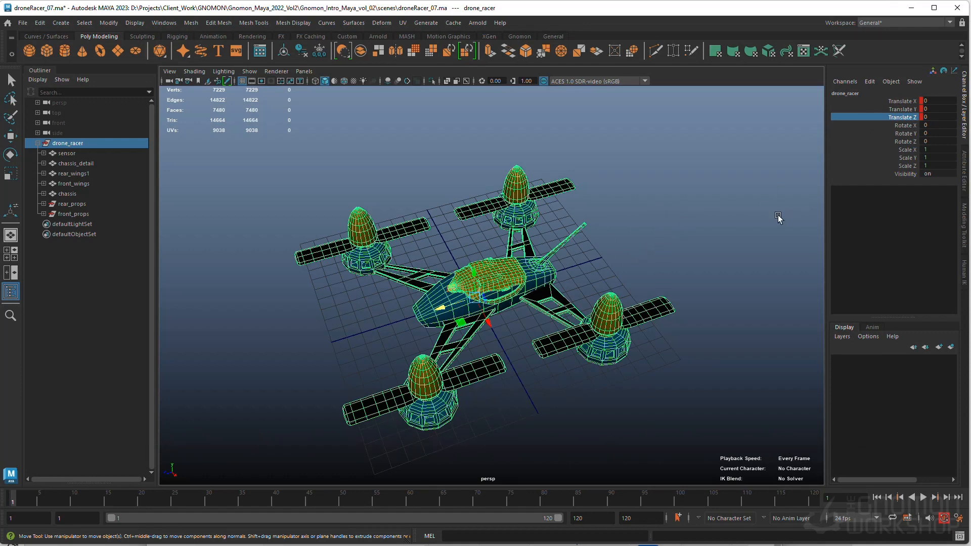
key(e)
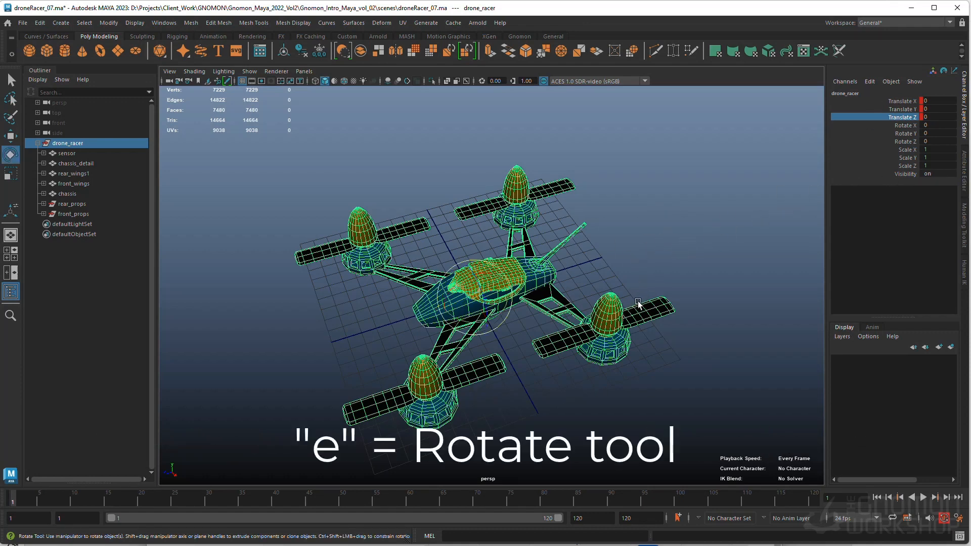
drag(463, 320, 618, 278)
key(shift+e)
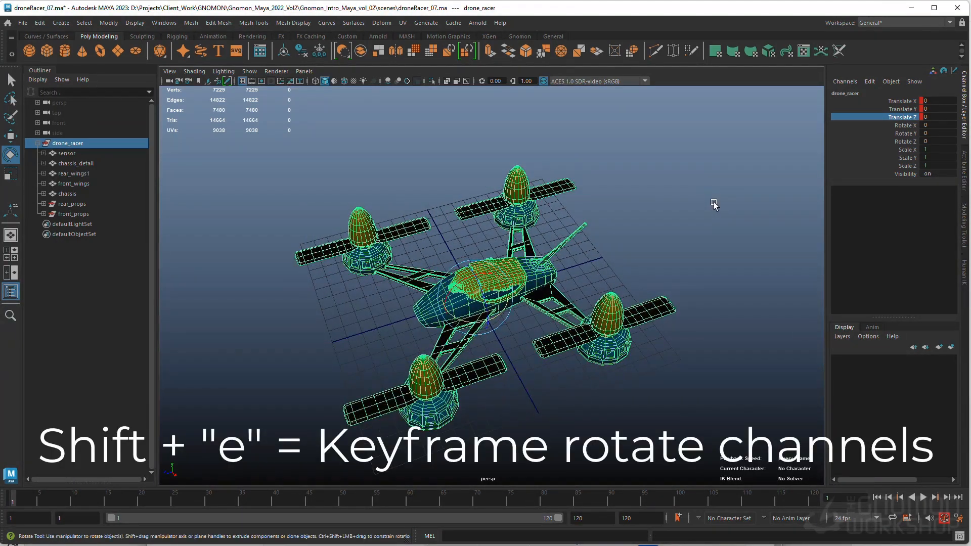
key(shift+e)
key(shift+r)
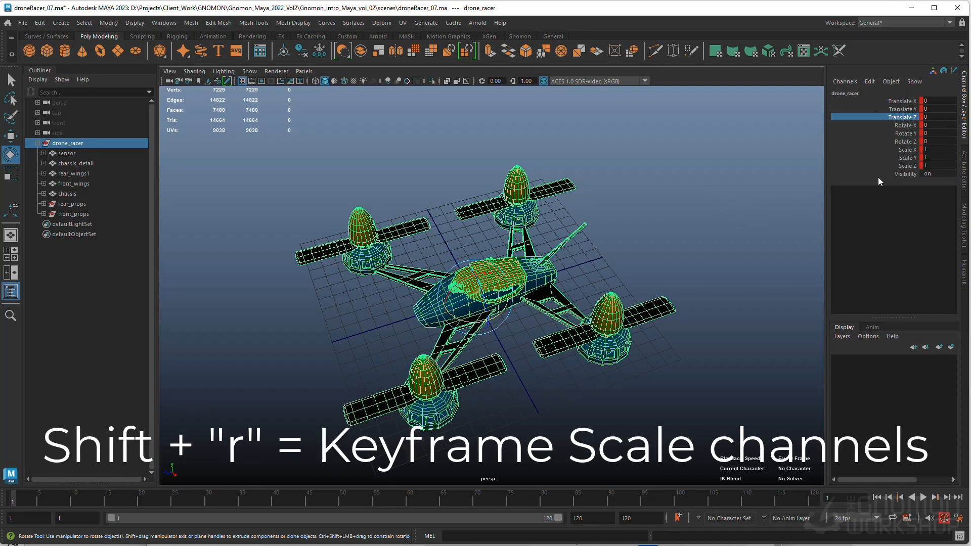
Undo the scale, rotate and translate keyframes on drone_racer.
key(ctrl+z)
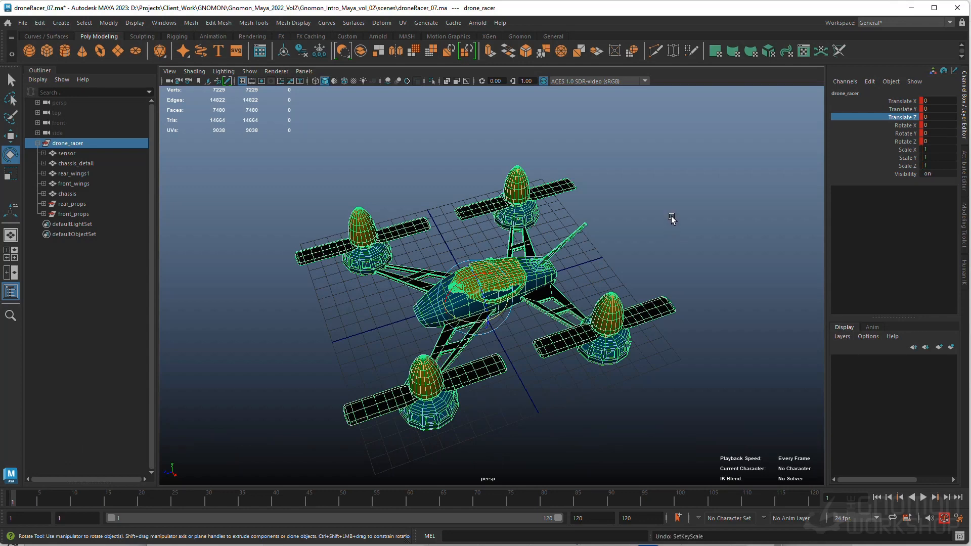
key(ctrl+z)
key(ctrl+z)
Set a keyframe on only the Translate Y and Translate Z channels of drone_racer at frame 1.
click(905, 109)
key(w)
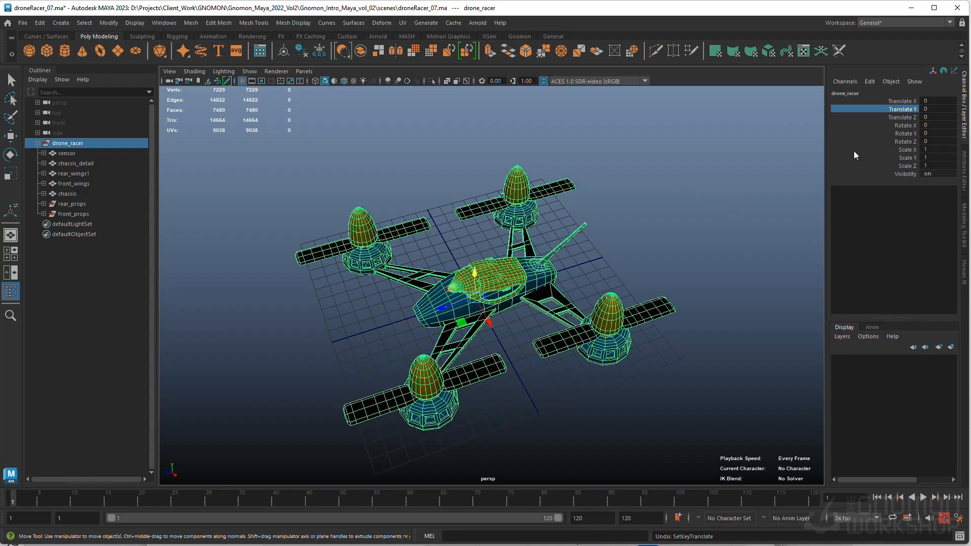
shift+click(901, 117)
right_click(899, 121)
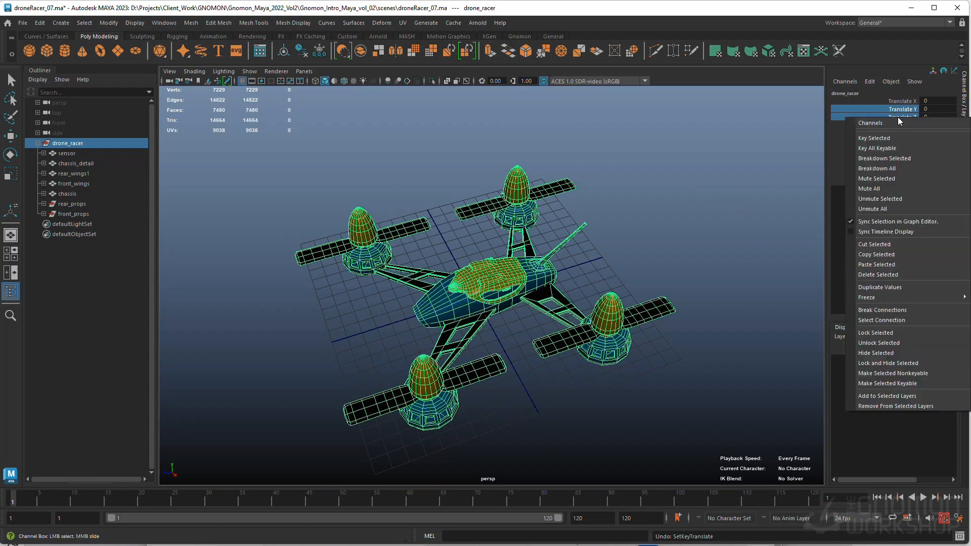
click(880, 138)
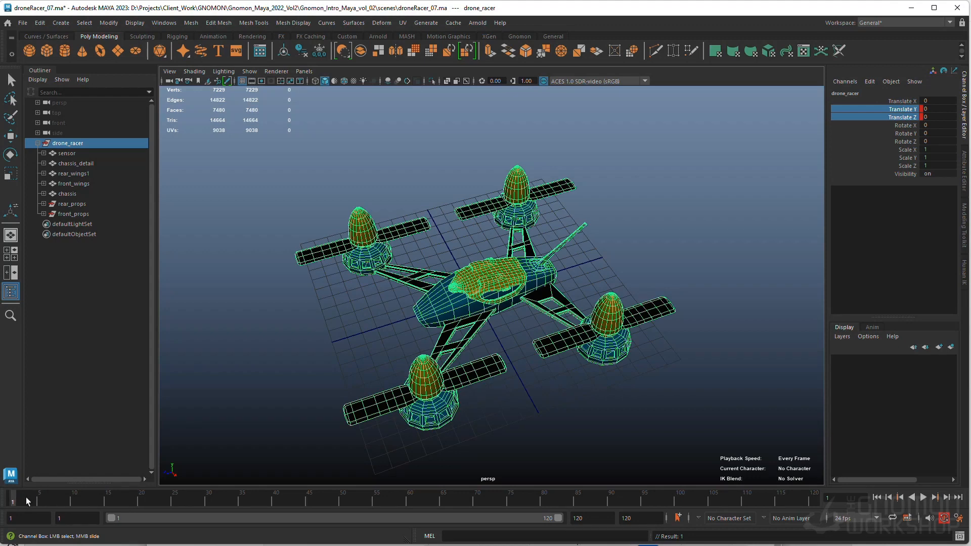
Go to frame 35 and raise drone_racer straight up to a Translate Y of about 13.9.
mouse_move(18, 502)
mouse_down()
mouse_move(315, 503)
mouse_move(209, 503)
mouse_move(242, 503)
mouse_up()
scroll(501, 337, down, 2)
key(w)
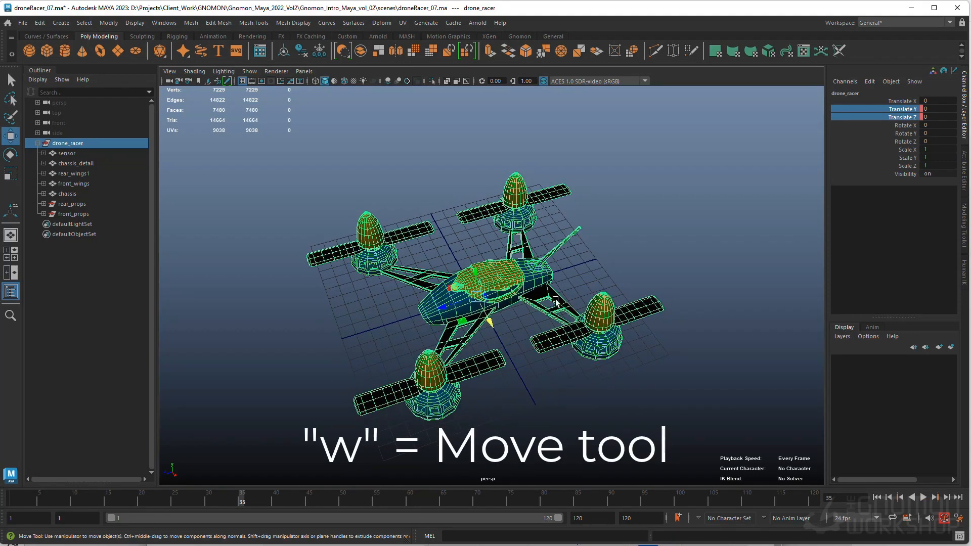
alt+drag(556, 302, 507, 270)
alt+middle_drag(507, 270, 517, 289)
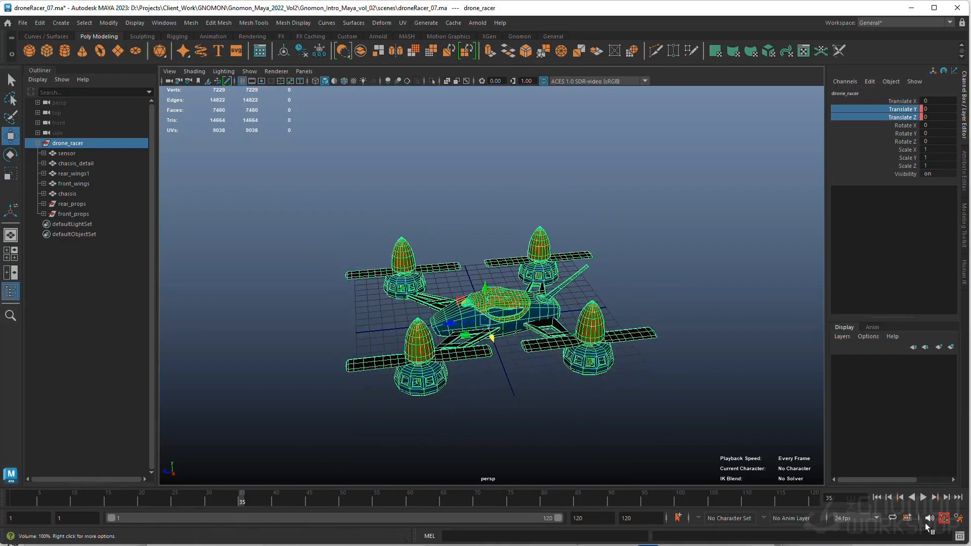
drag(483, 283, 477, 104)
alt+middle_drag(508, 187, 513, 250)
alt+drag(512, 250, 539, 265)
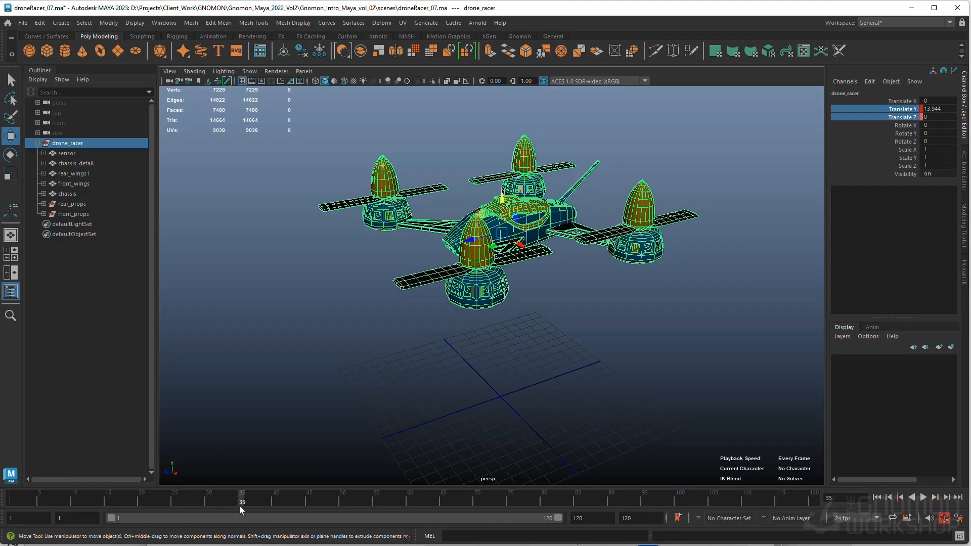
Play back the rising motion, and move the keyframe at frame 35 to frame 15.
key(alt+v)
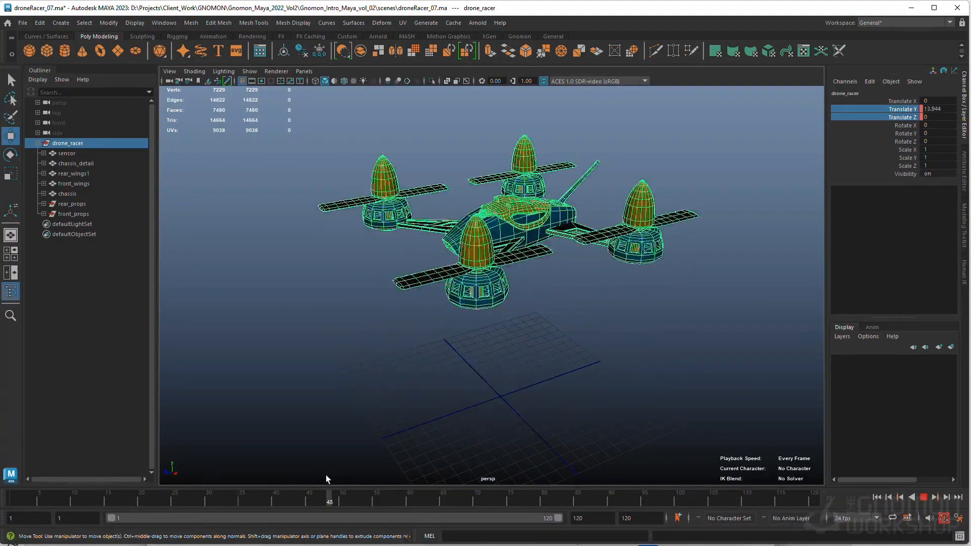
click(923, 498)
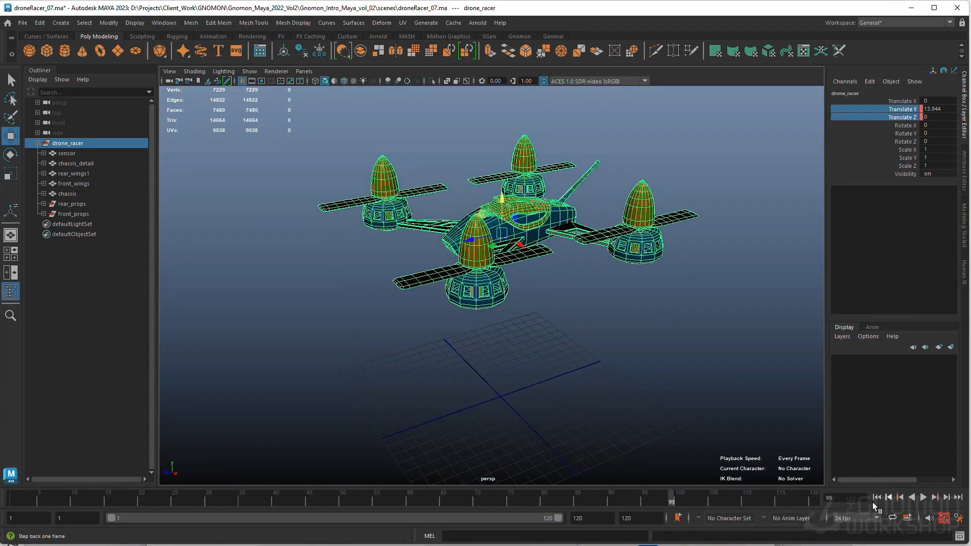
shift+click(241, 501)
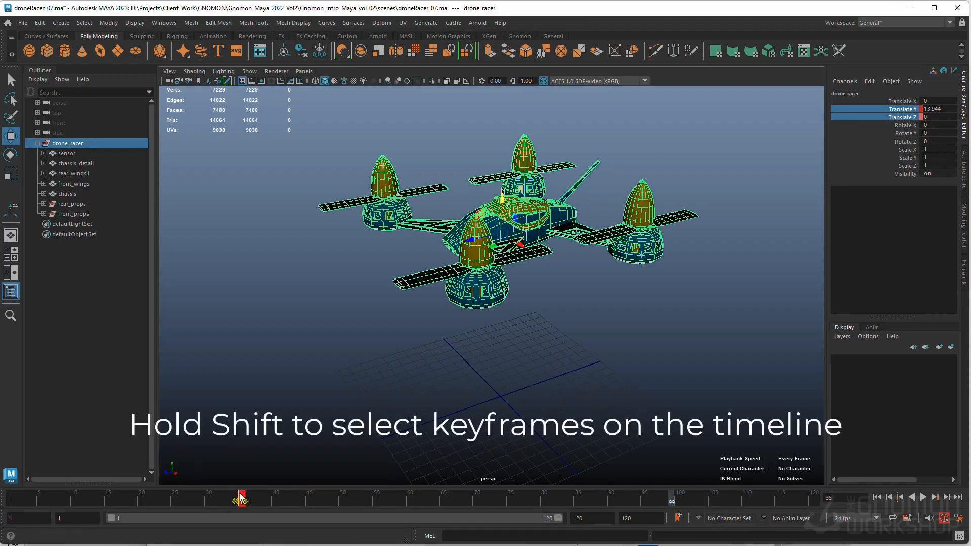
middle_drag(243, 503, 111, 504)
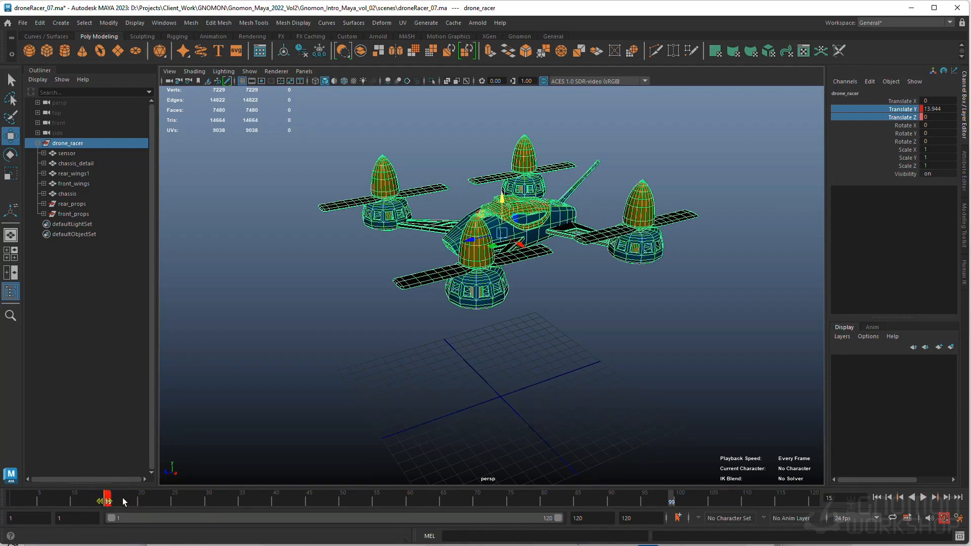
Return to frame 1 and play back the retimed rise of the drone.
key(alt+v)
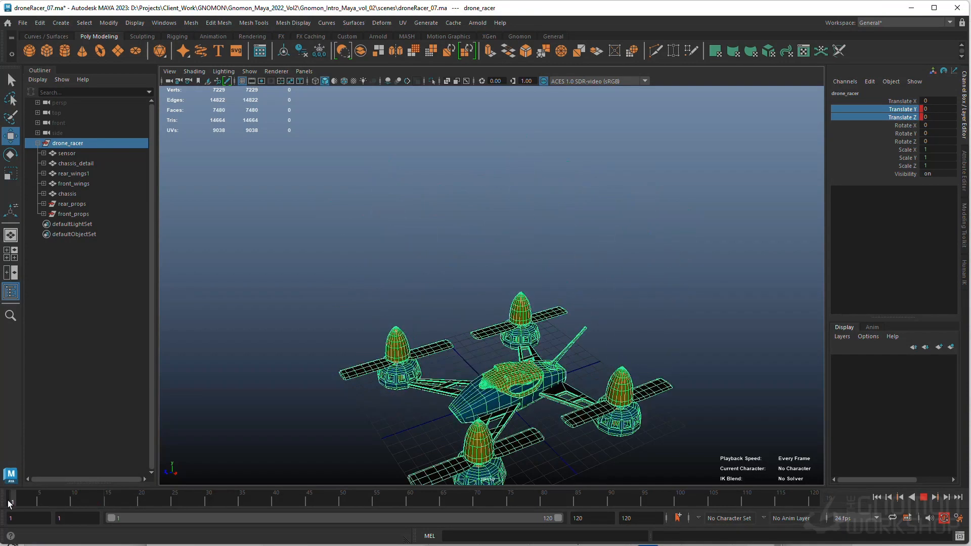
key(alt+shift+v)
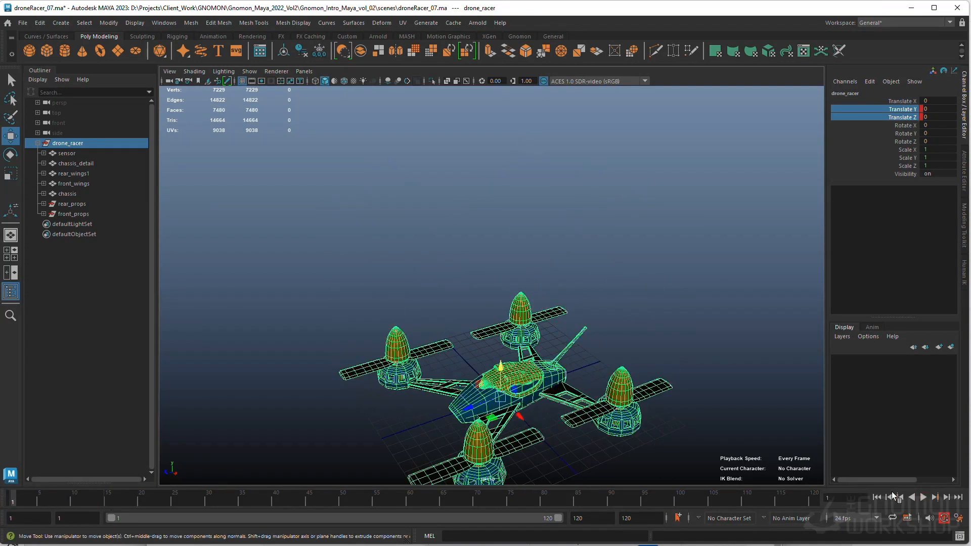
click(922, 498)
click(923, 497)
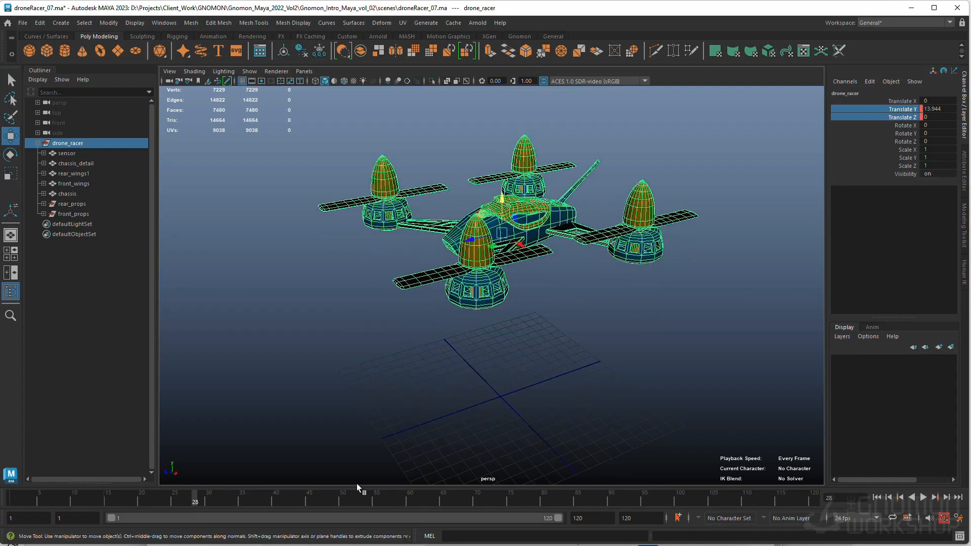
At frame 15, move drone_racer forward to a Translate Z of about 9.6 and key it.
drag(160, 493, 108, 498)
drag(473, 240, 335, 261)
key(s)
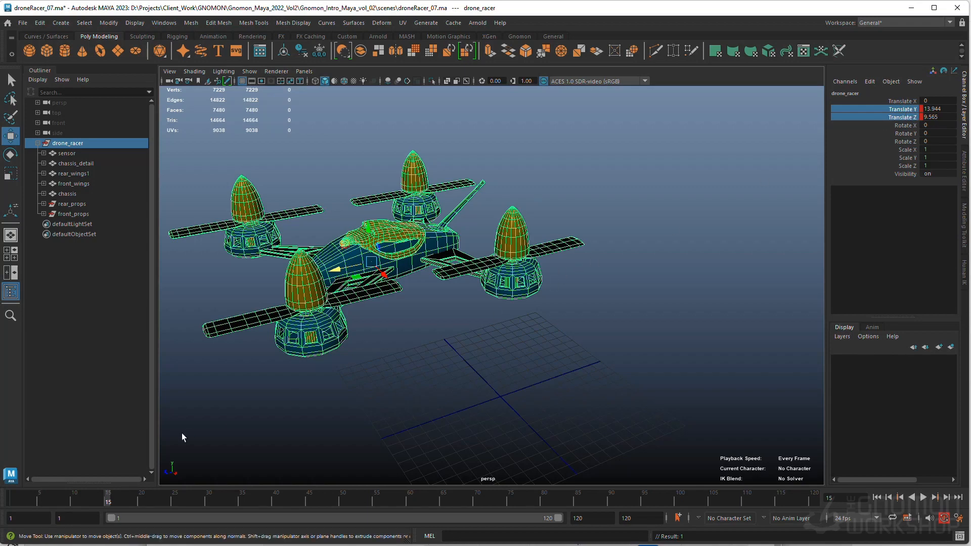
Play back the diagonal flight from frame 1 and view the drone from a more side-on angle.
drag(92, 496, 13, 498)
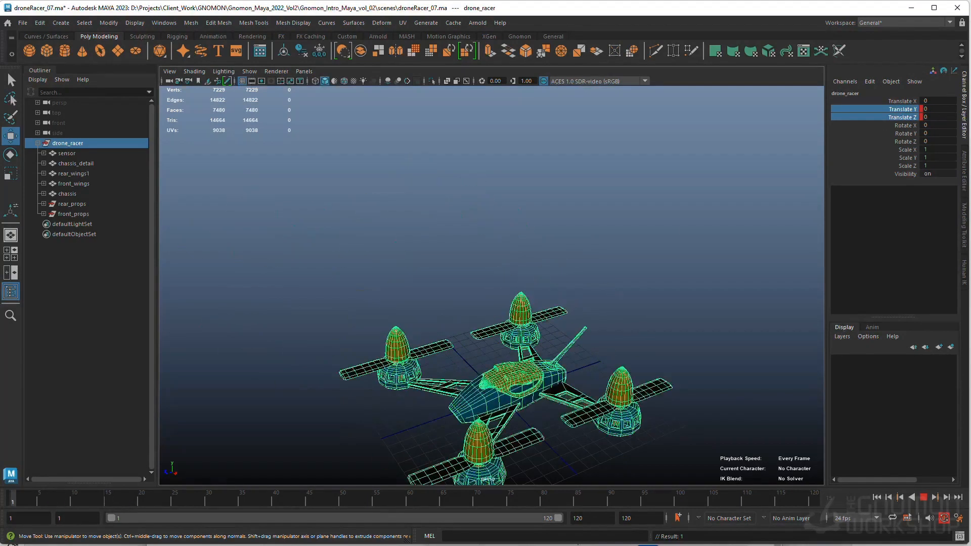
click(923, 497)
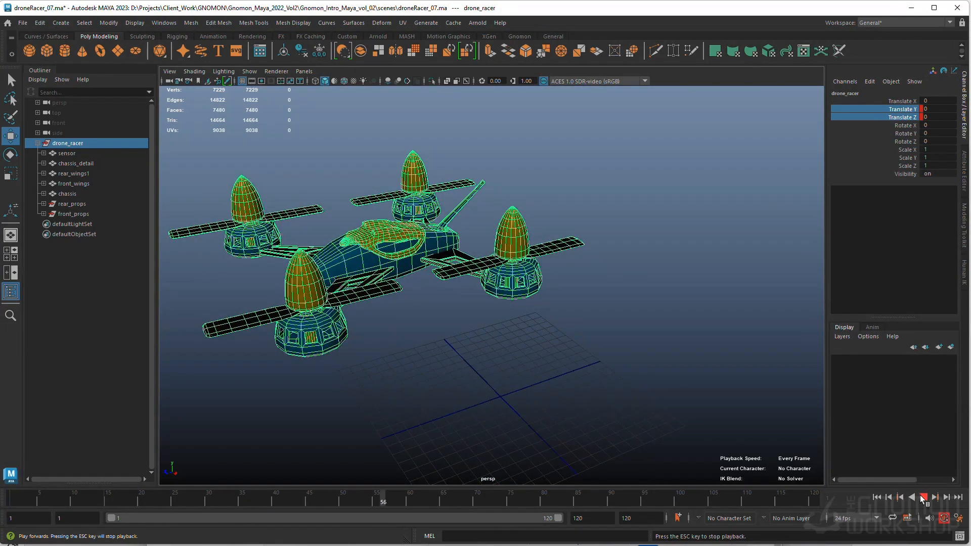
click(923, 497)
alt+drag(657, 430, 474, 406)
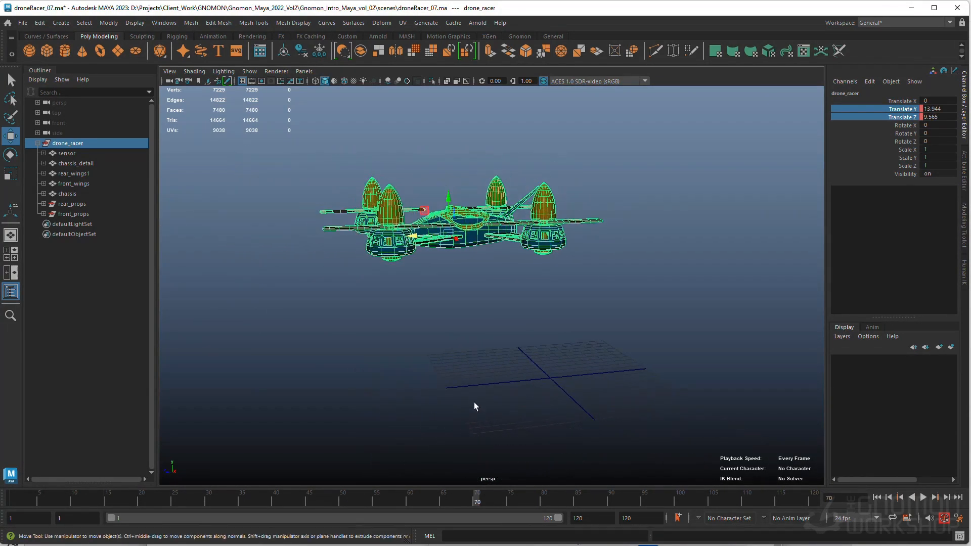
At frame 10, pull drone_racer back to a Translate Z of about 2.6 and play back the curved path from frame 1.
drag(180, 493, 74, 504)
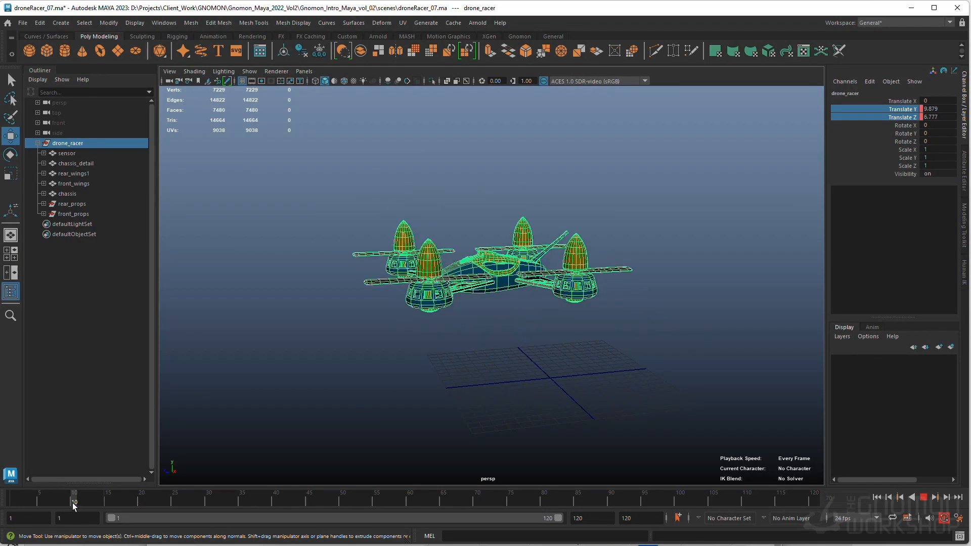
drag(448, 278, 494, 271)
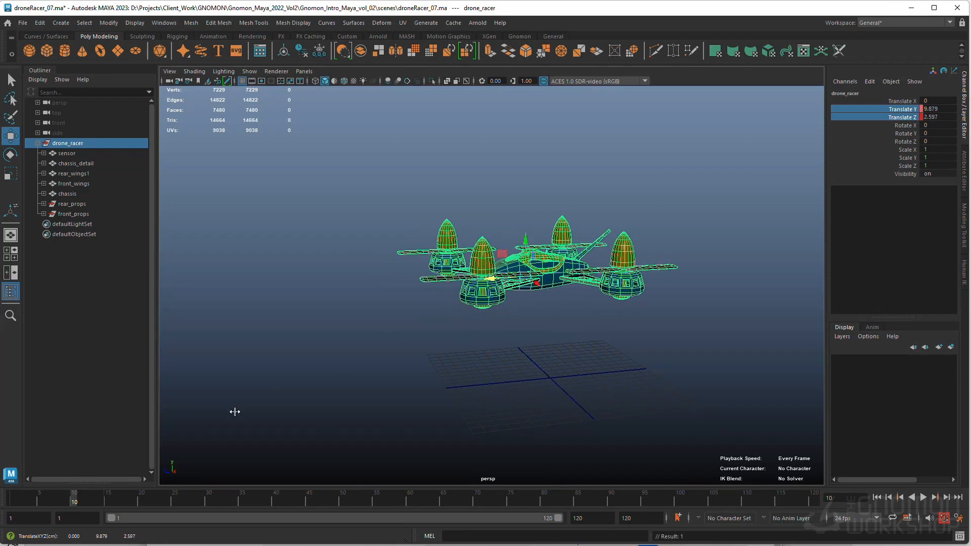
drag(61, 495, 12, 494)
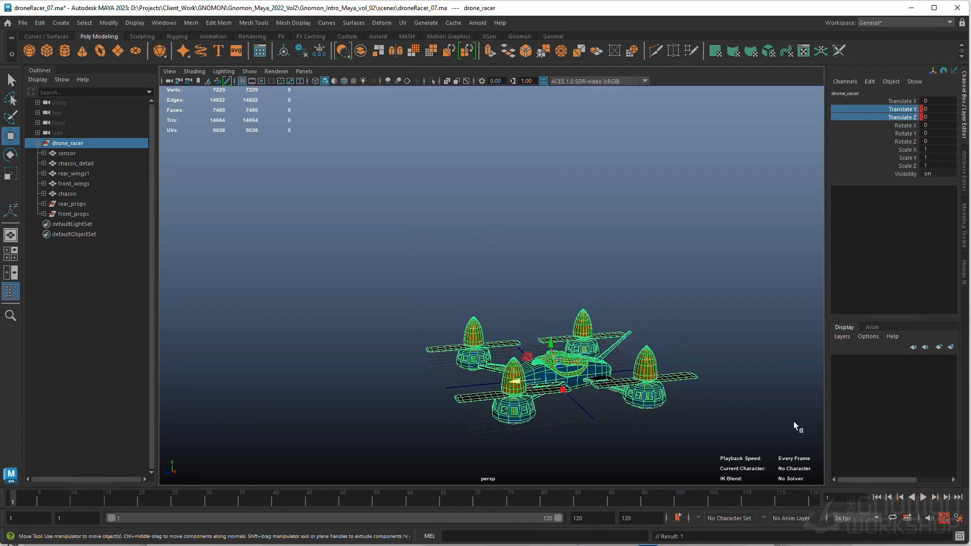
click(926, 497)
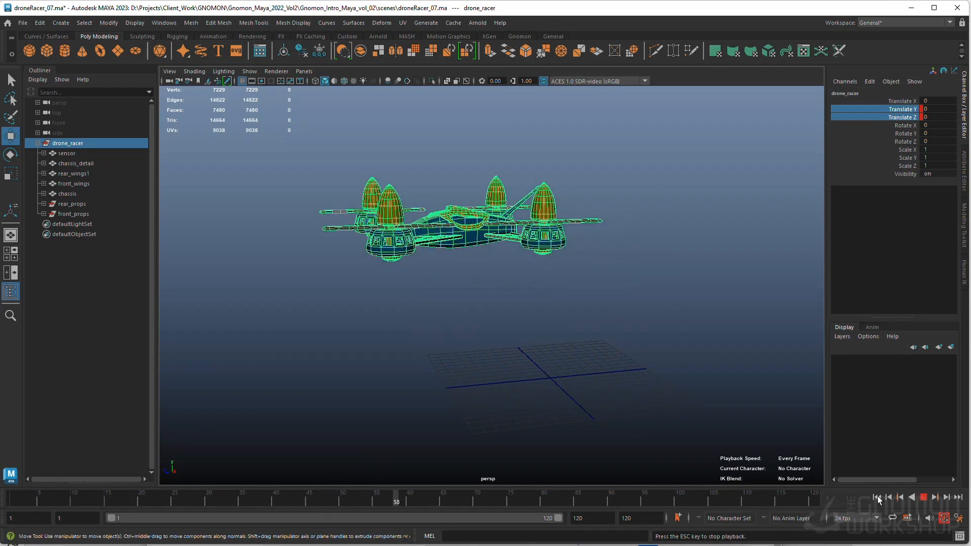
click(925, 498)
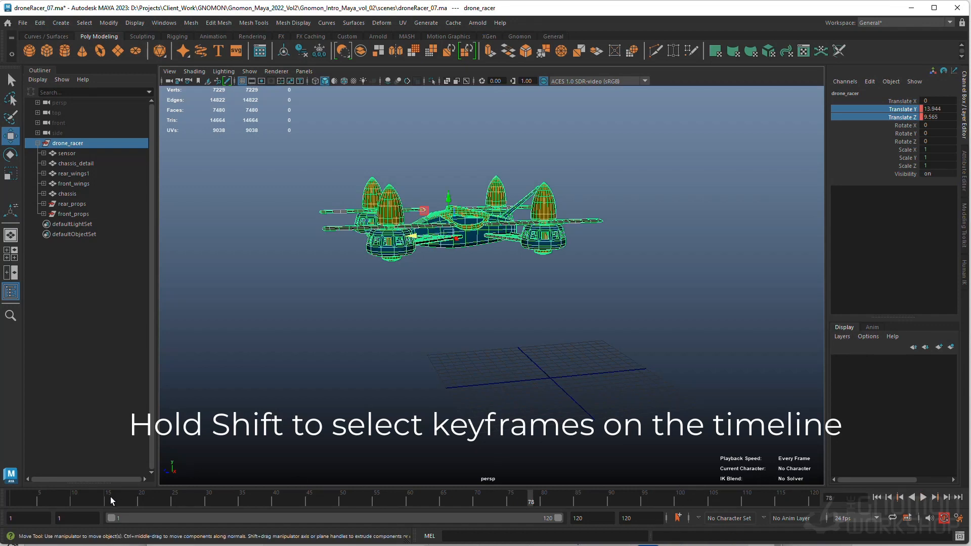
Select all drone_racer keyframes from frame 1 to 15, shift the selection to start at frame 32, and play back the animation.
shift+drag(120, 501, 15, 487)
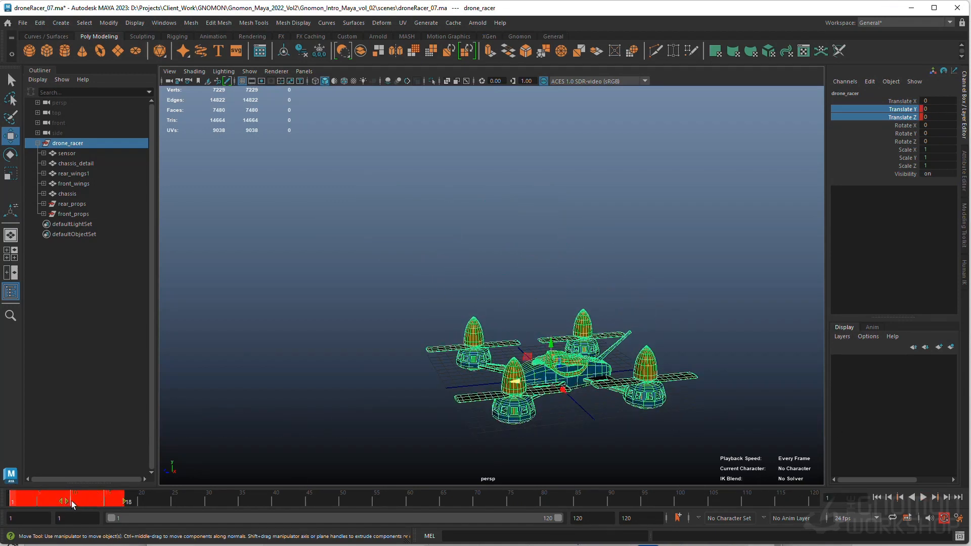
drag(70, 503, 276, 506)
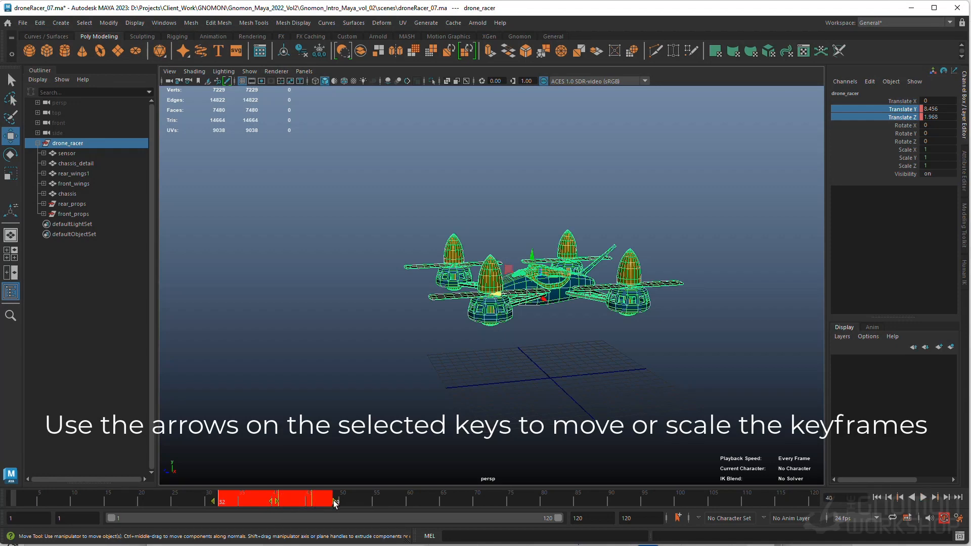
key(alt+v)
key(alt+v)
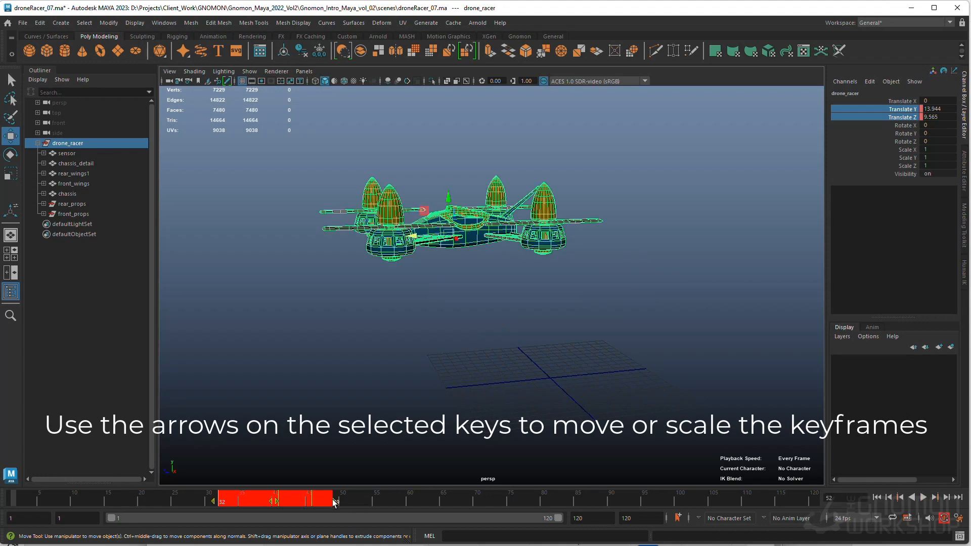
Stretch drone_racer's selected keyframes over a longer frame range starting at frame 32 and scrub through the motion.
drag(334, 503, 355, 500)
click(388, 498)
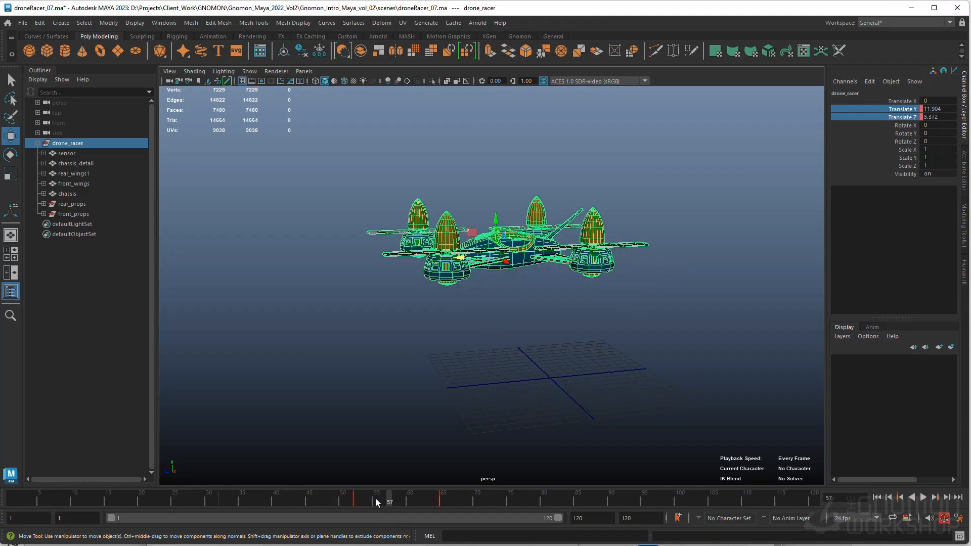
shift+drag(450, 496, 342, 498)
drag(459, 500, 235, 502)
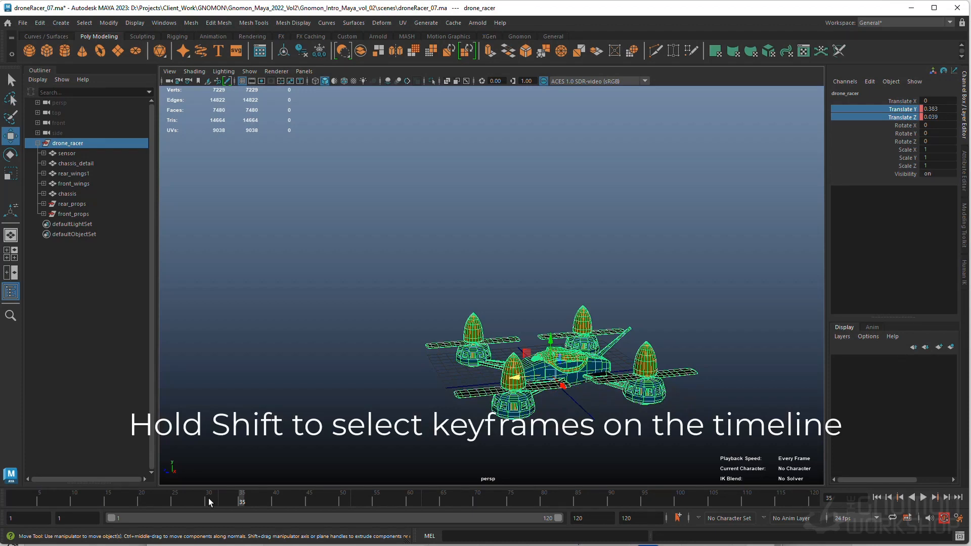
Select all drone_racer keyframes between frames 30 and 70 and snap them to whole frames.
shift+drag(208, 500, 479, 498)
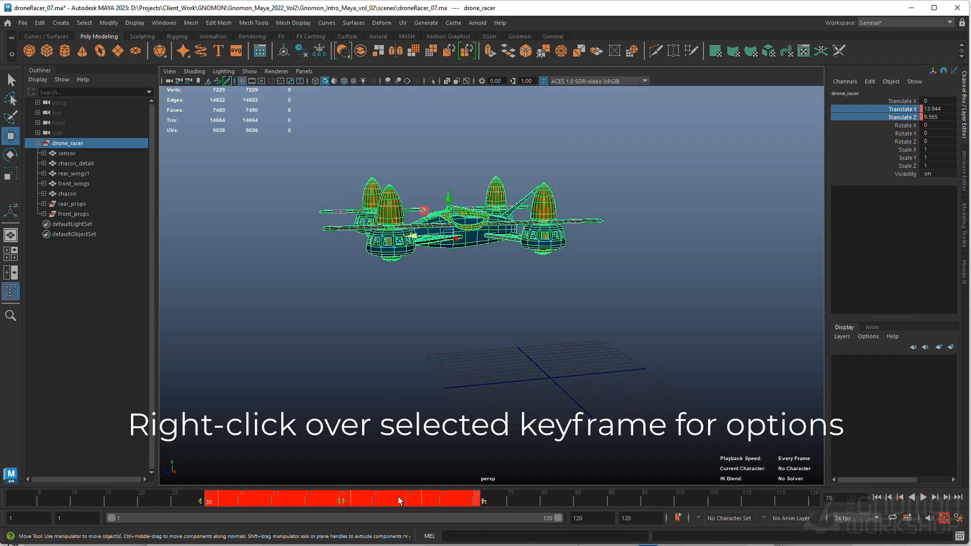
right_click(400, 498)
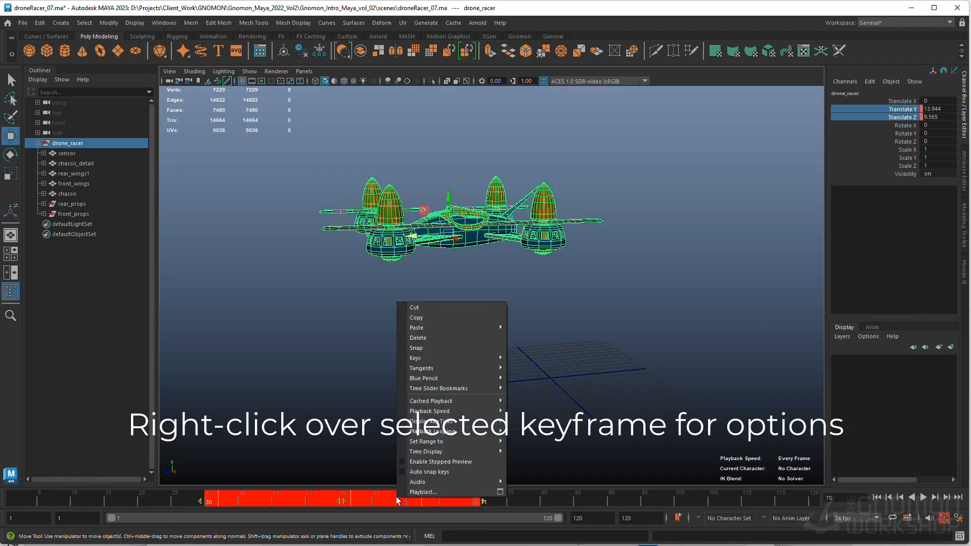
click(435, 348)
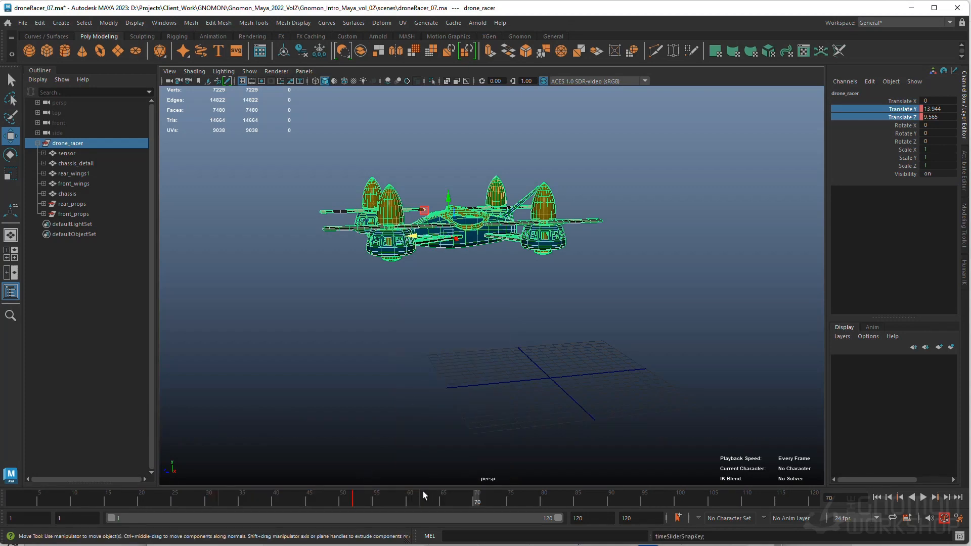
Select all drone_racer keyframes again, shift them to start at frame 5, and play back the animation.
shift+drag(456, 498, 216, 498)
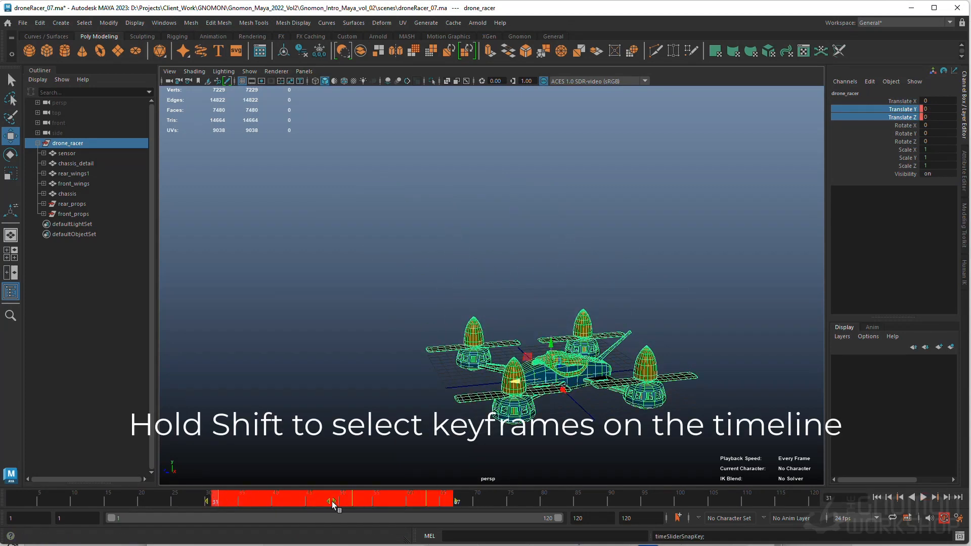
drag(335, 498, 156, 503)
click(310, 496)
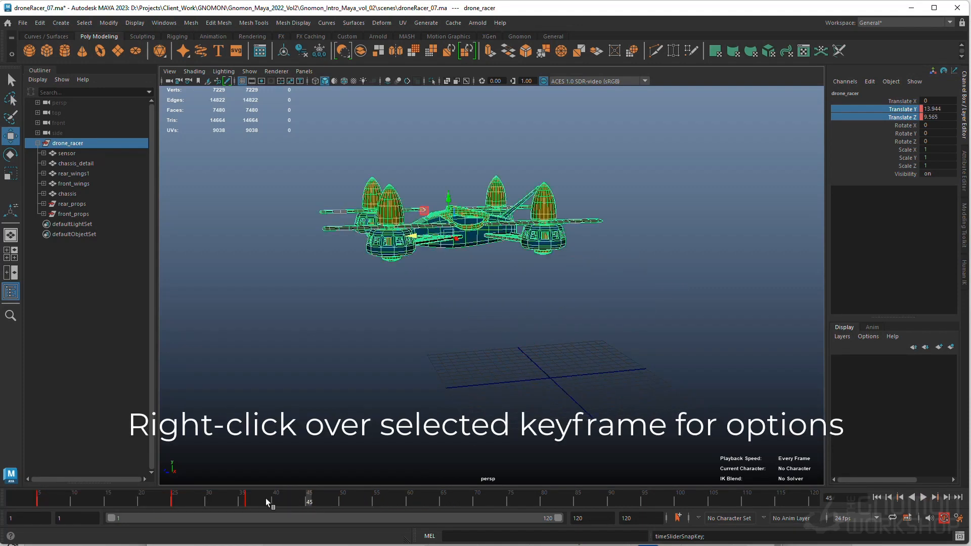
drag(266, 500, 128, 500)
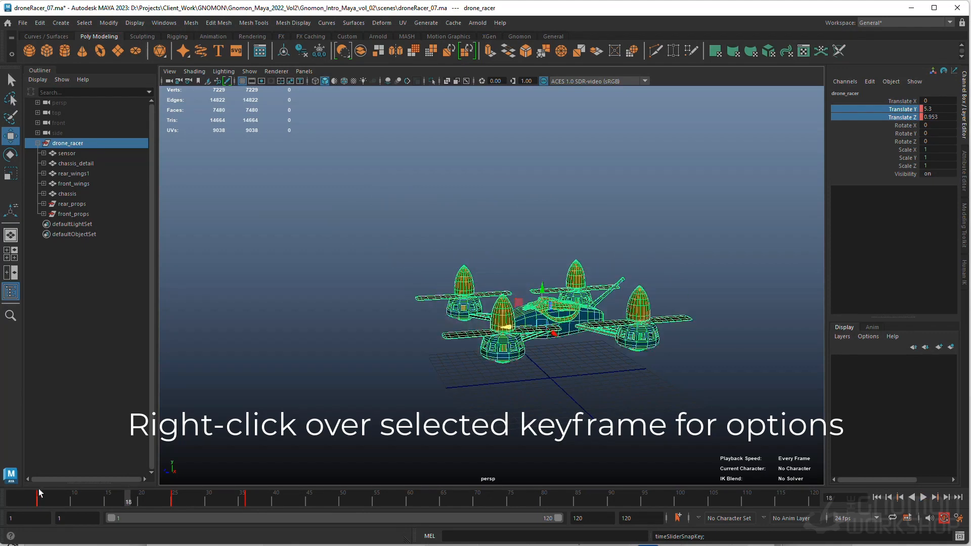
drag(36, 498, 88, 498)
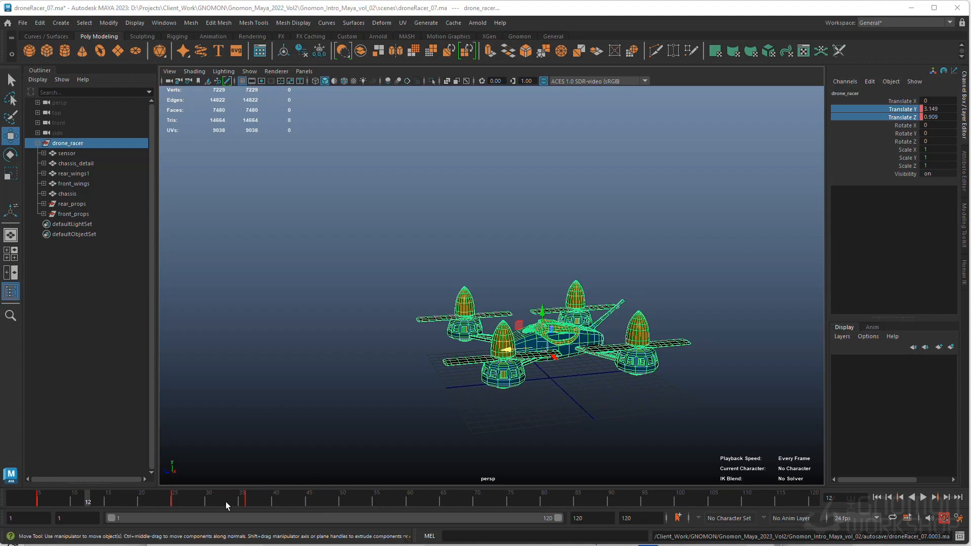
key(alt+v)
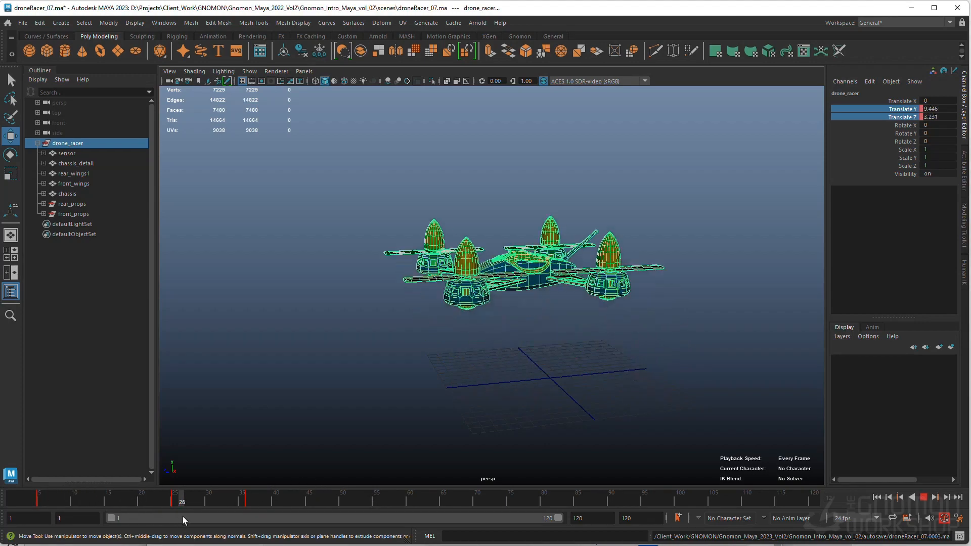
drag(303, 529, 83, 505)
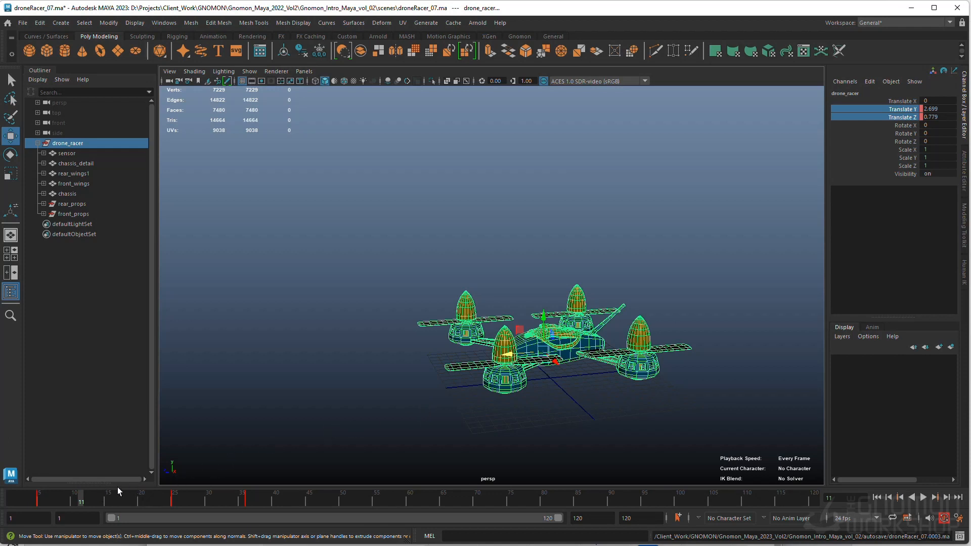
Examine the default in and out tangent settings and their options in the Animation preferences, leaving them as they are.
click(959, 519)
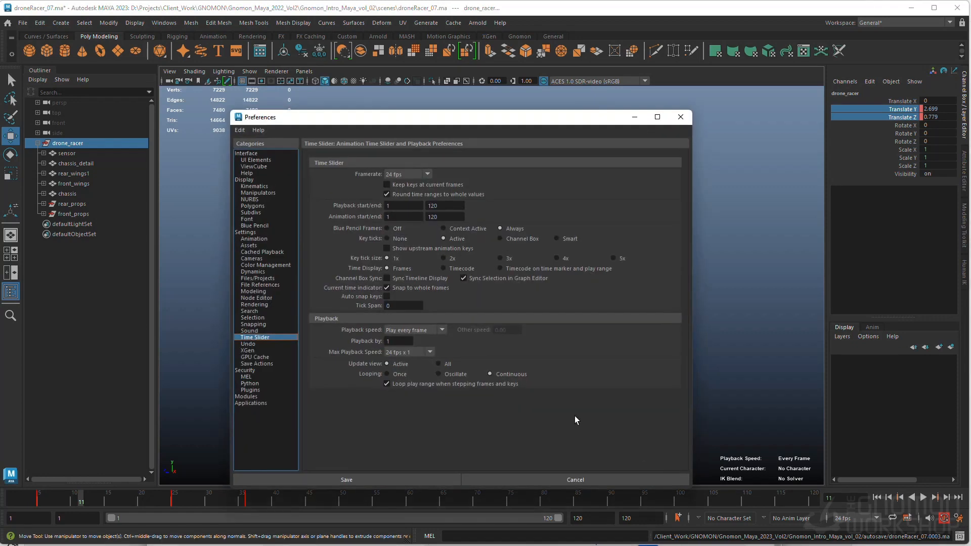
click(254, 238)
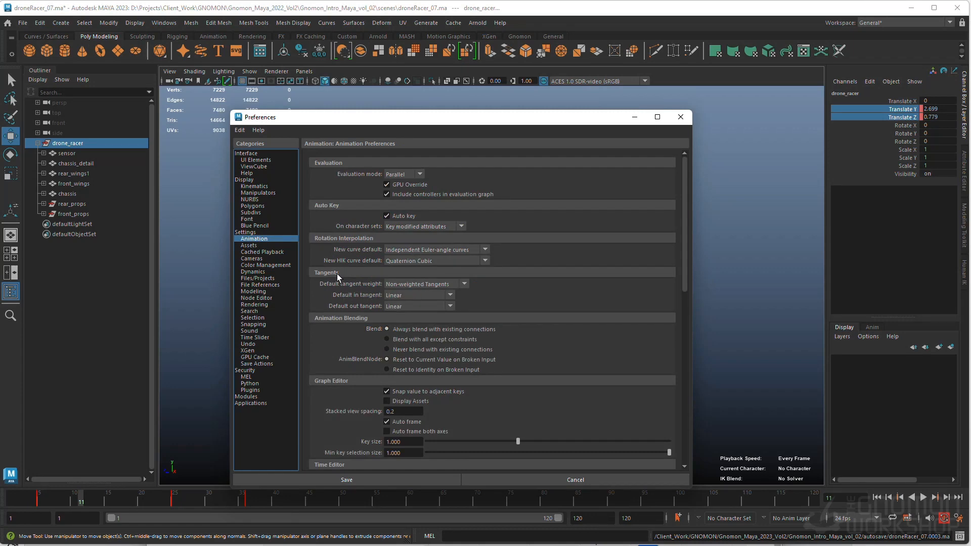
click(392, 298)
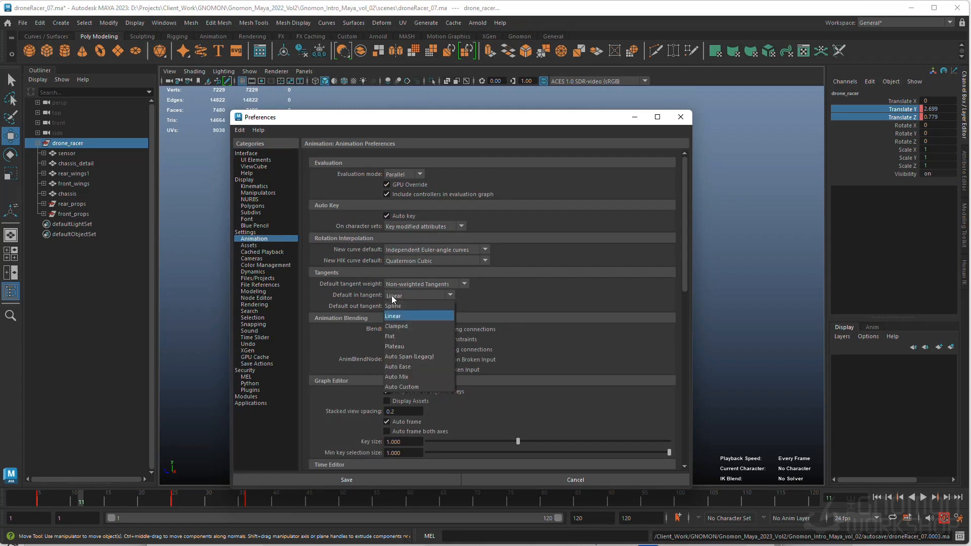
click(392, 298)
click(394, 307)
click(394, 308)
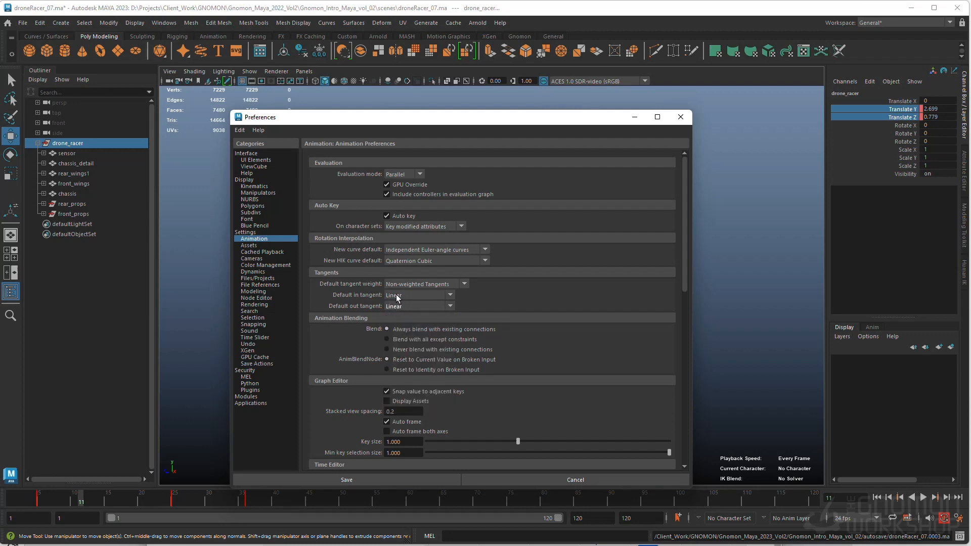
click(397, 295)
click(397, 296)
click(397, 307)
click(397, 308)
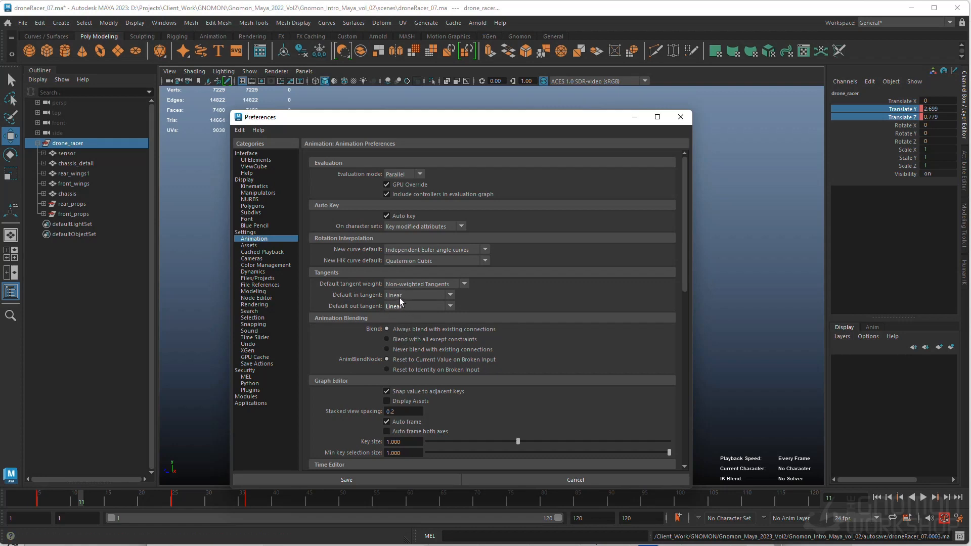
click(401, 294)
click(401, 294)
click(402, 306)
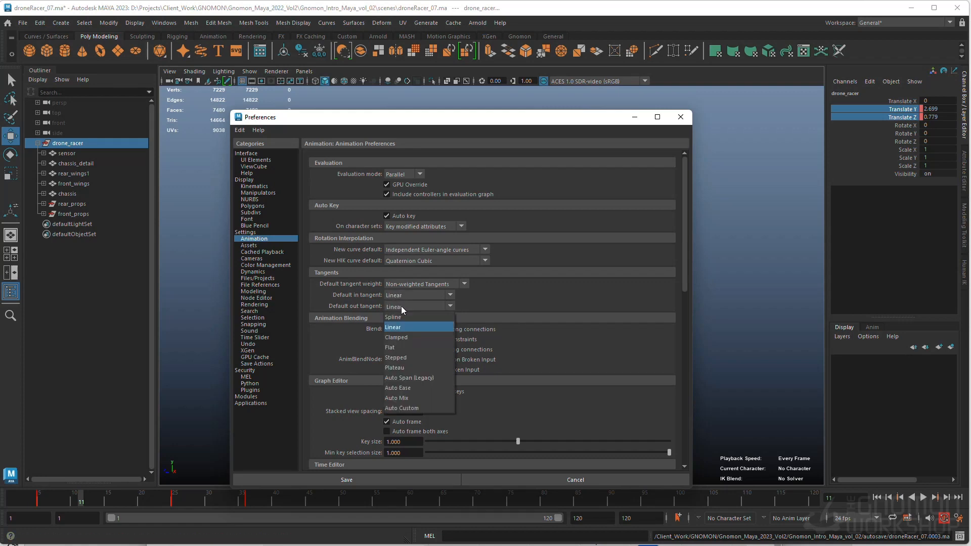
click(401, 306)
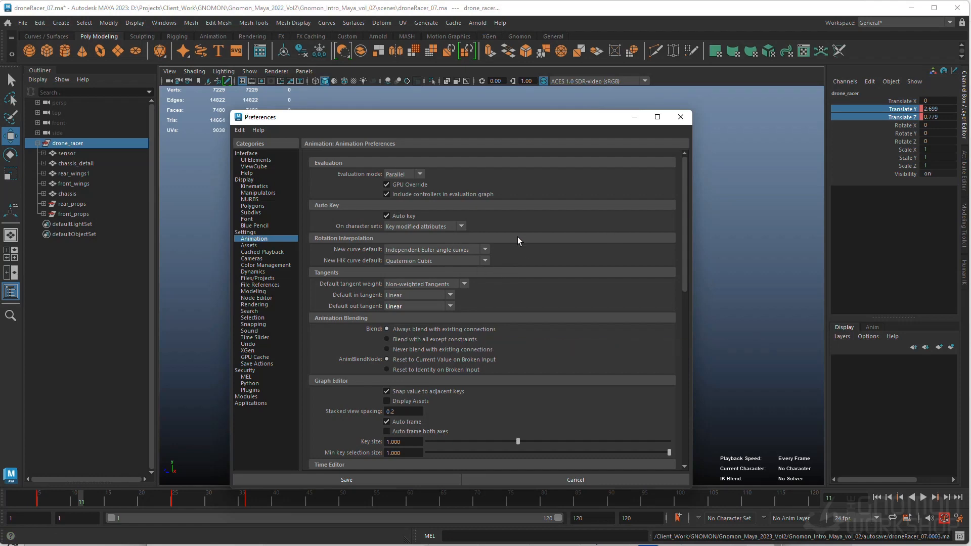
click(680, 117)
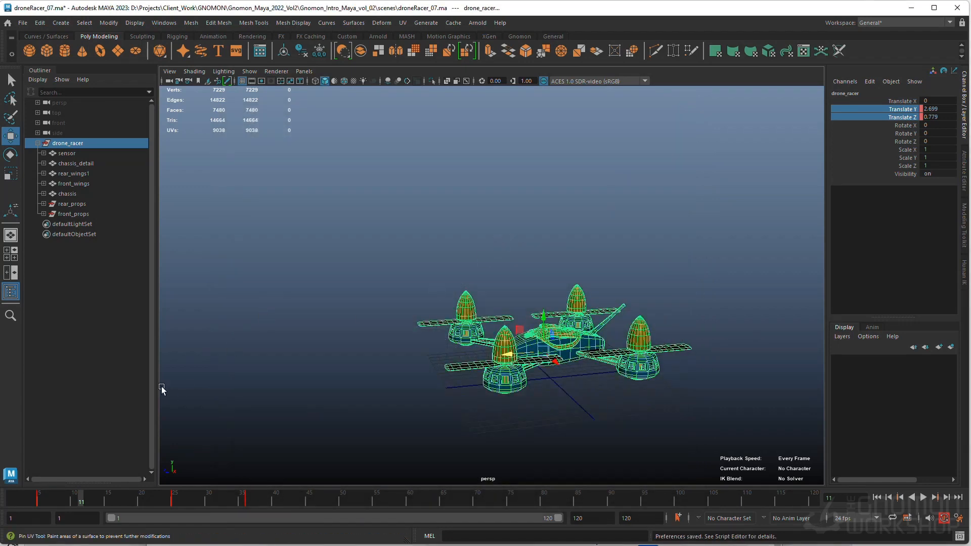
Select the right rear propeller and key its Rotate Y at 0 on frame 1.
drag(53, 494, 262, 497)
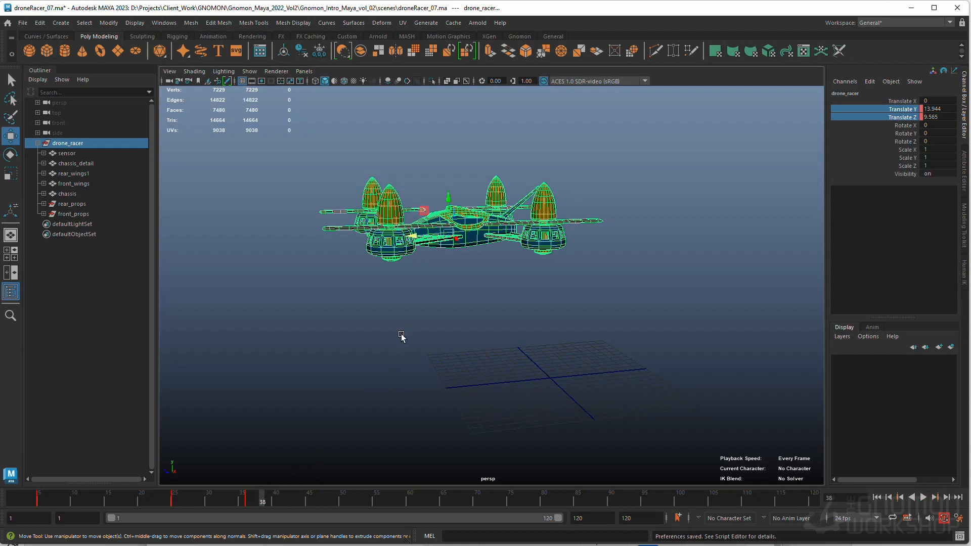
mouse_move(401, 335)
alt+mouse_down()
mouse_move(455, 369)
mouse_move(427, 319)
mouse_move(399, 351)
alt+mouse_up()
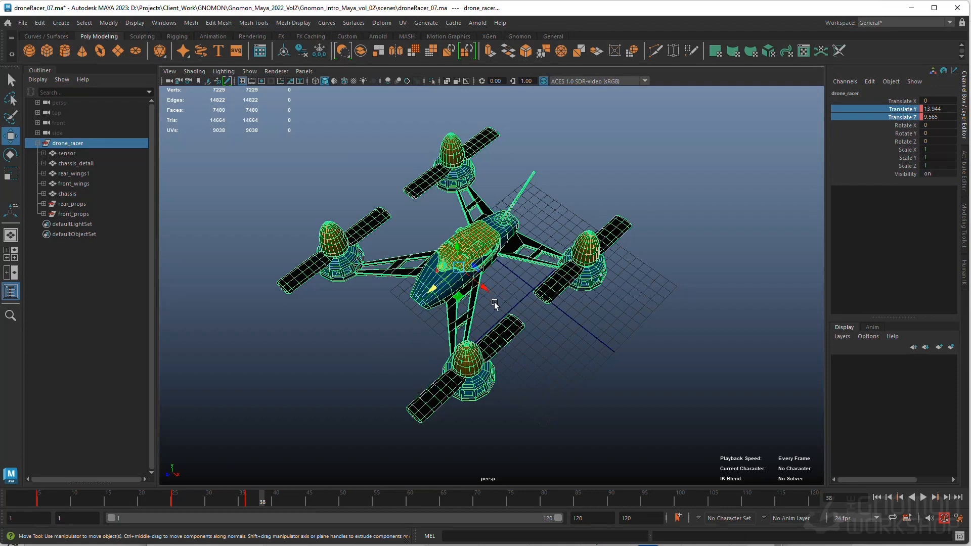
click(425, 194)
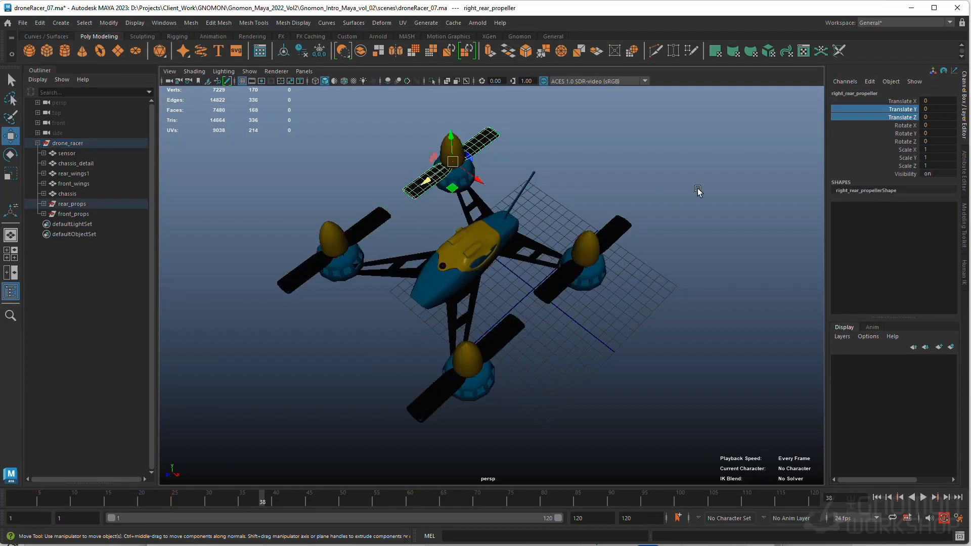
key(alt+shift+v)
key(alt+v)
right_click(859, 112)
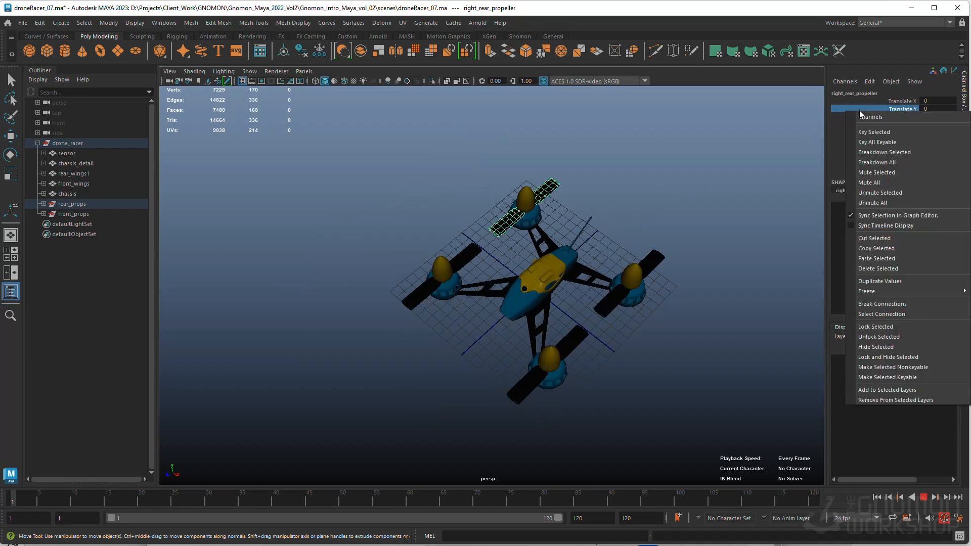
click(841, 110)
click(894, 126)
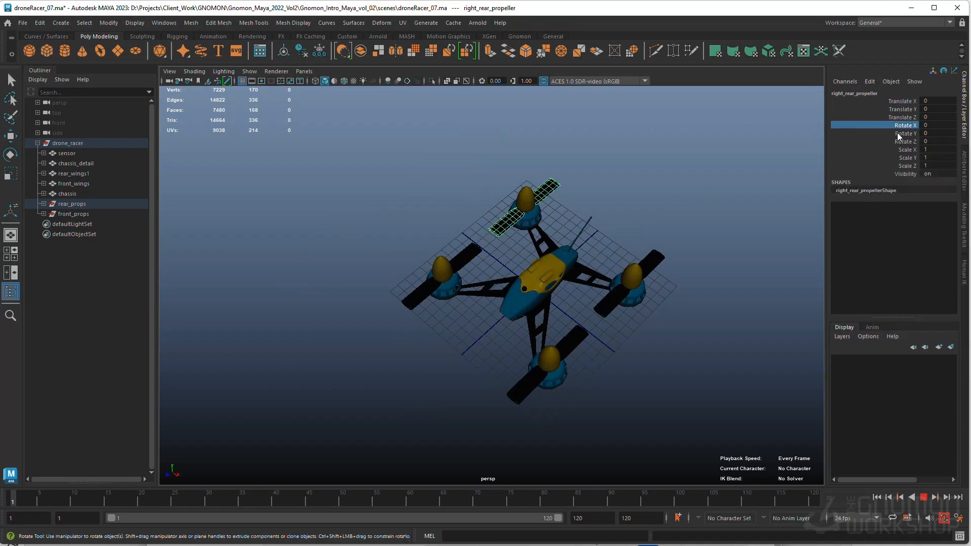
click(897, 133)
right_click(898, 133)
click(897, 154)
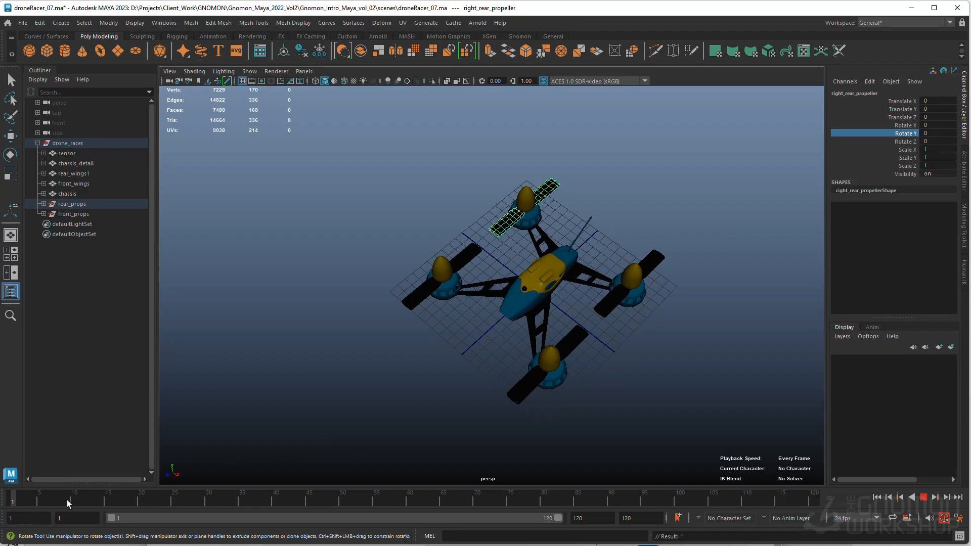
At frame 5, set the right rear propeller's Rotate Y to 360 and scrub through the first frames.
click(42, 501)
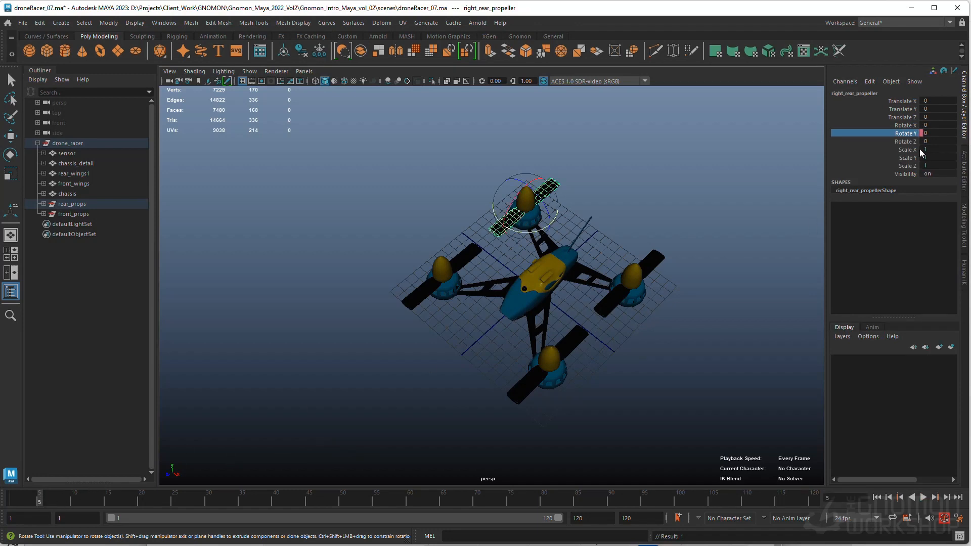
click(936, 133)
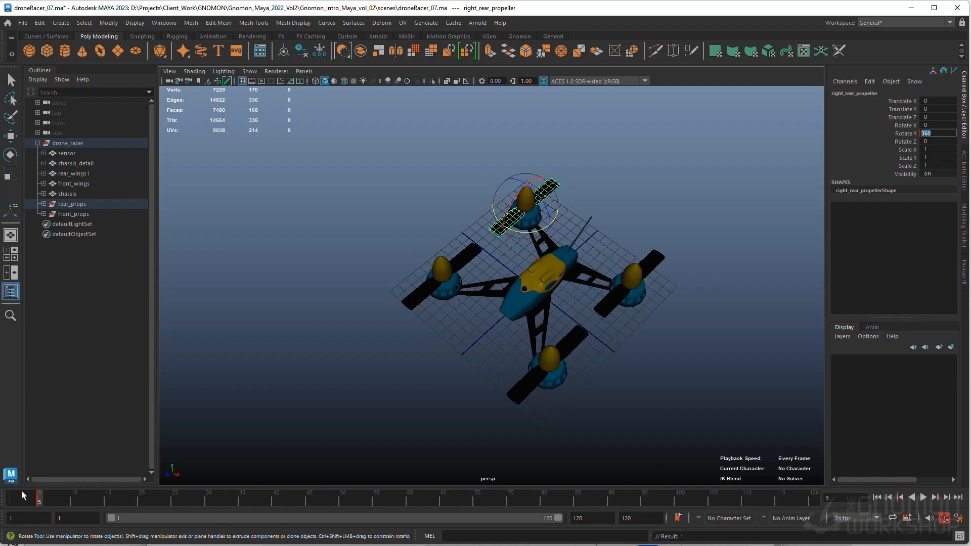
drag(22, 490, 18, 499)
drag(35, 499, 61, 506)
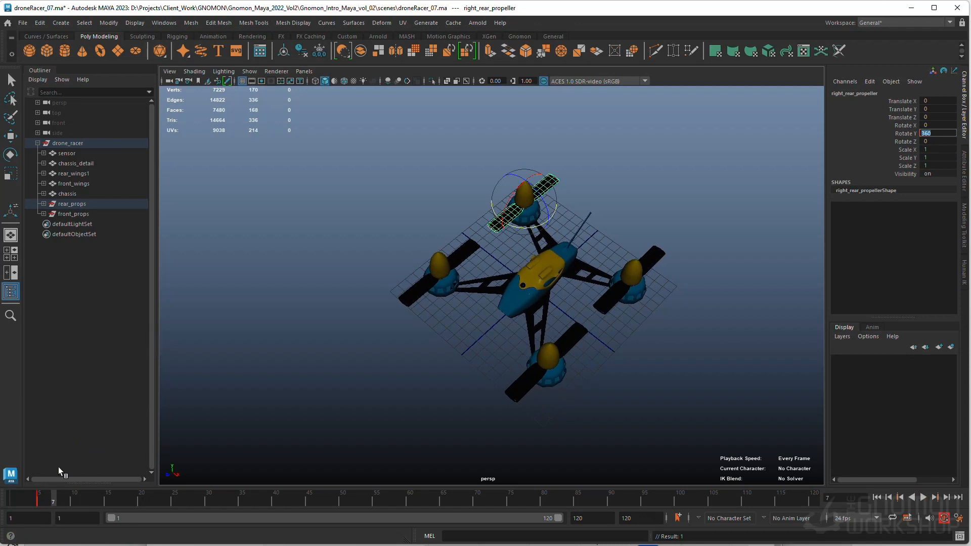
click(13, 499)
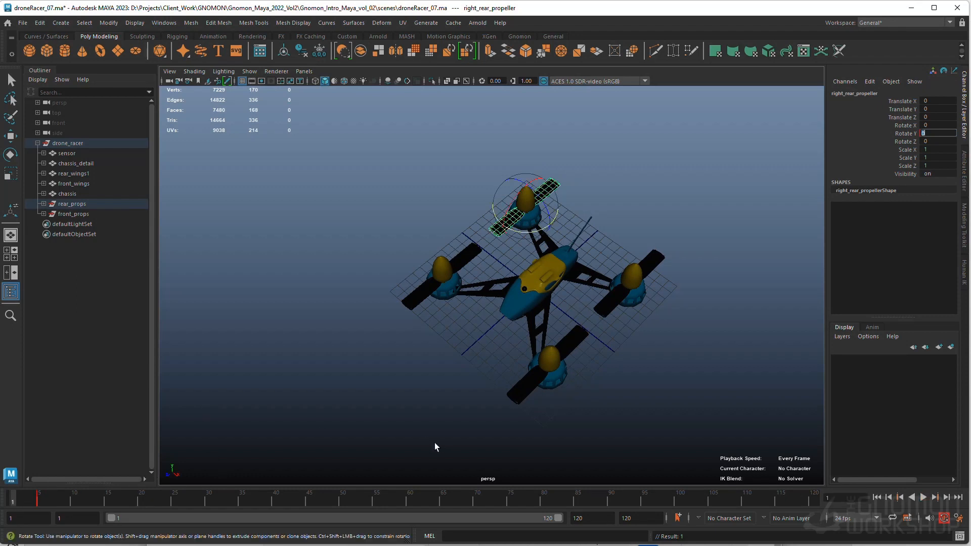
drag(50, 498, 40, 499)
Review the Outliner's display options and expand rear_props down to the shape node of right_rear_propeller.
click(36, 79)
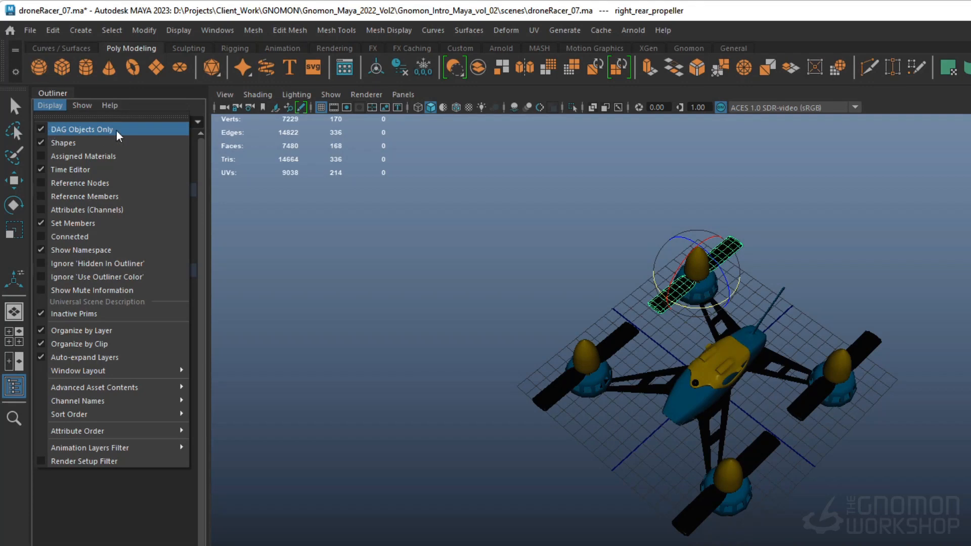
key(q)
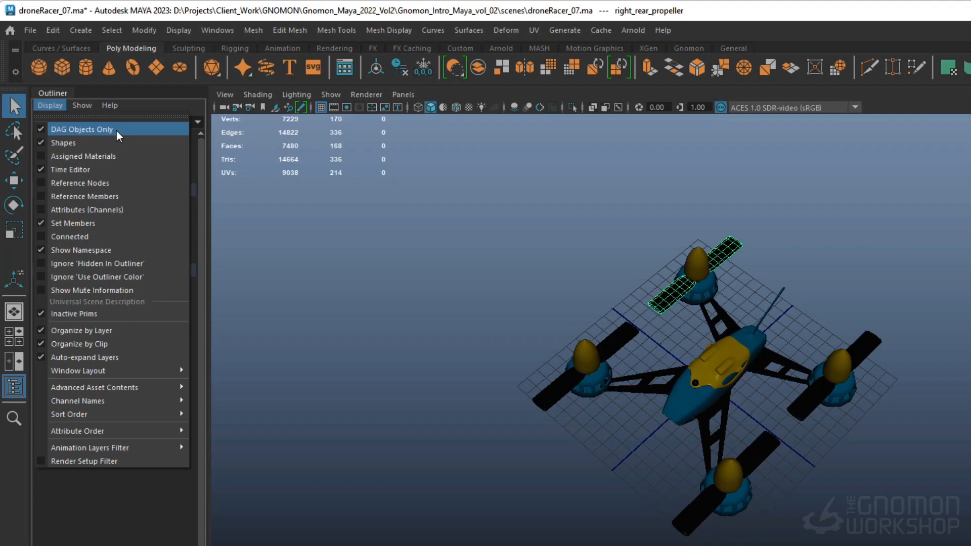
click(53, 103)
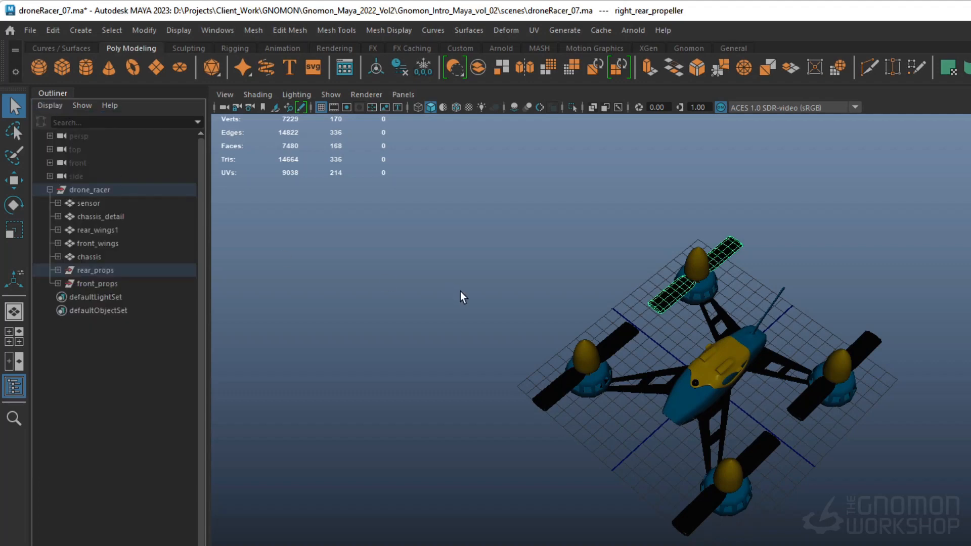
click(58, 270)
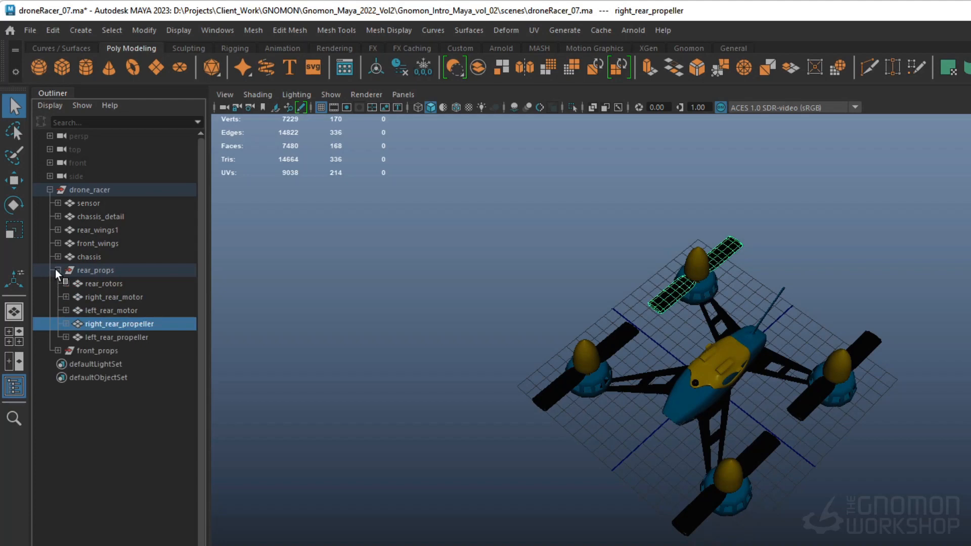
click(66, 324)
click(50, 105)
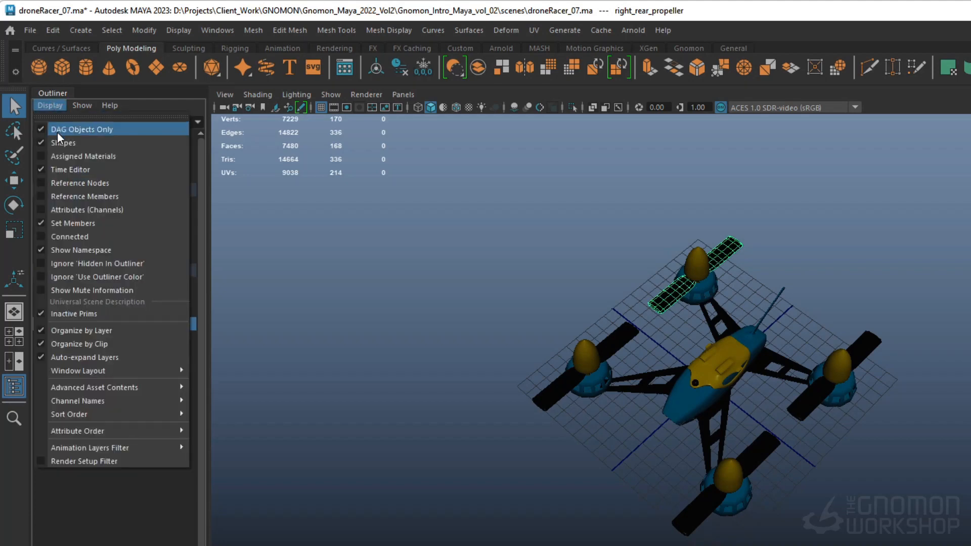
click(44, 107)
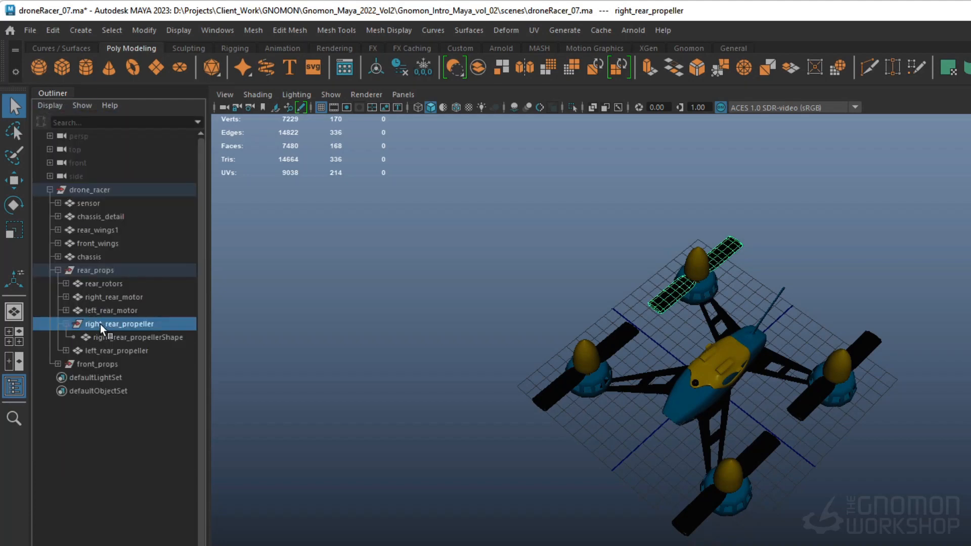
Temporarily list non-DAG objects in the Outliner to examine the right_rear_propeller_rotateY animation curve node, restoring DAG Objects Only.
click(156, 337)
click(152, 324)
click(42, 104)
click(69, 126)
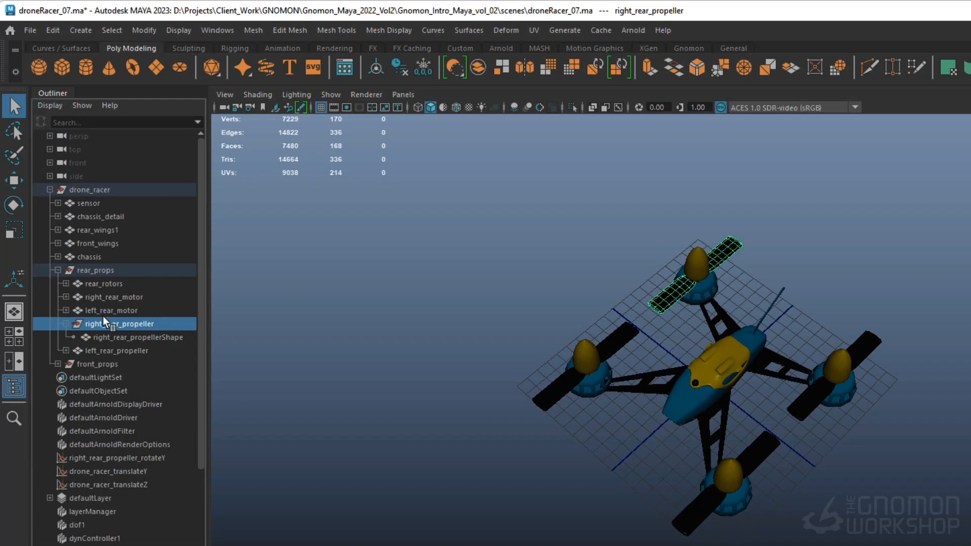
scroll(104, 319, down, 5)
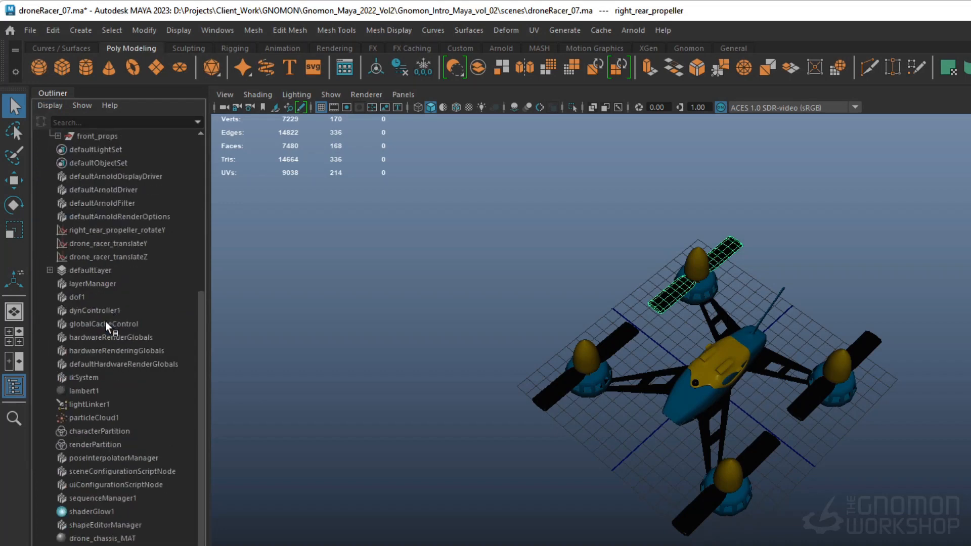
click(114, 230)
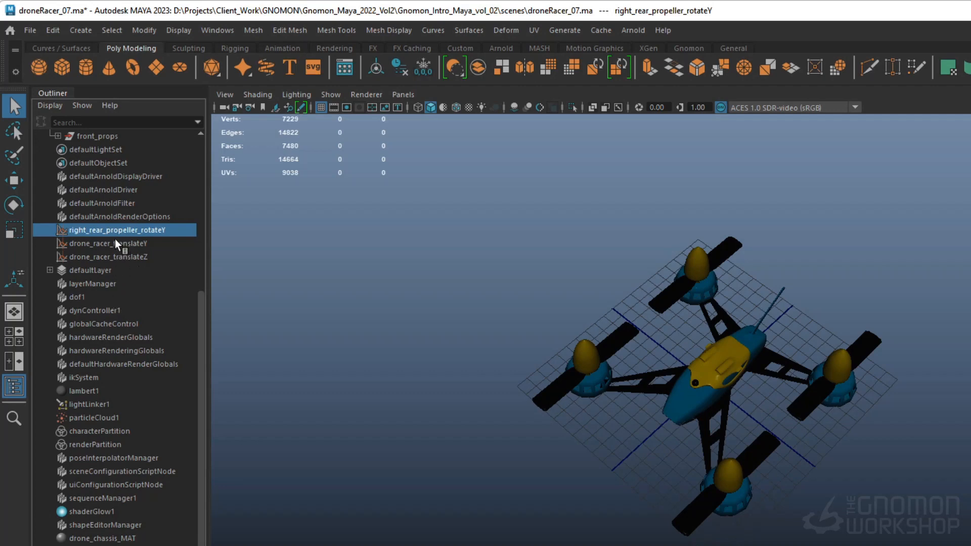
click(50, 105)
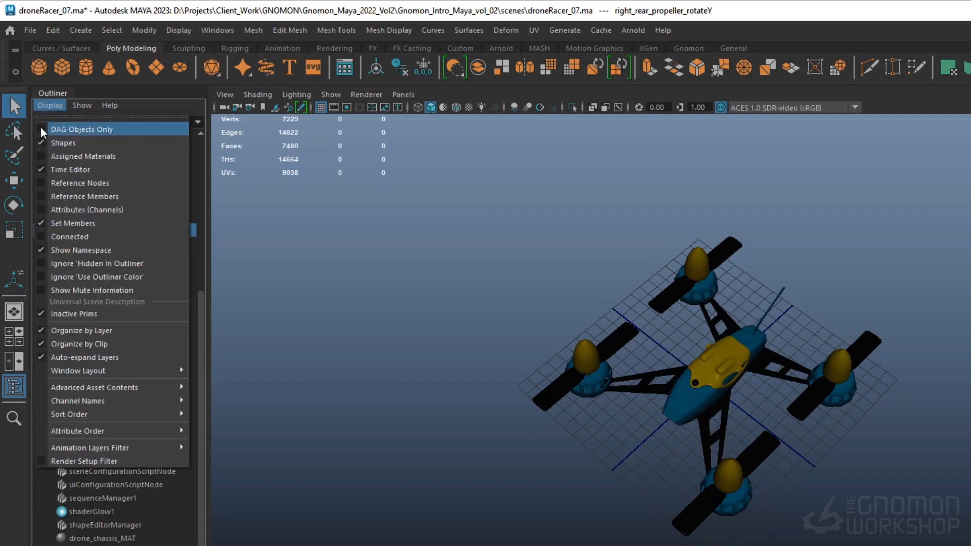
click(41, 127)
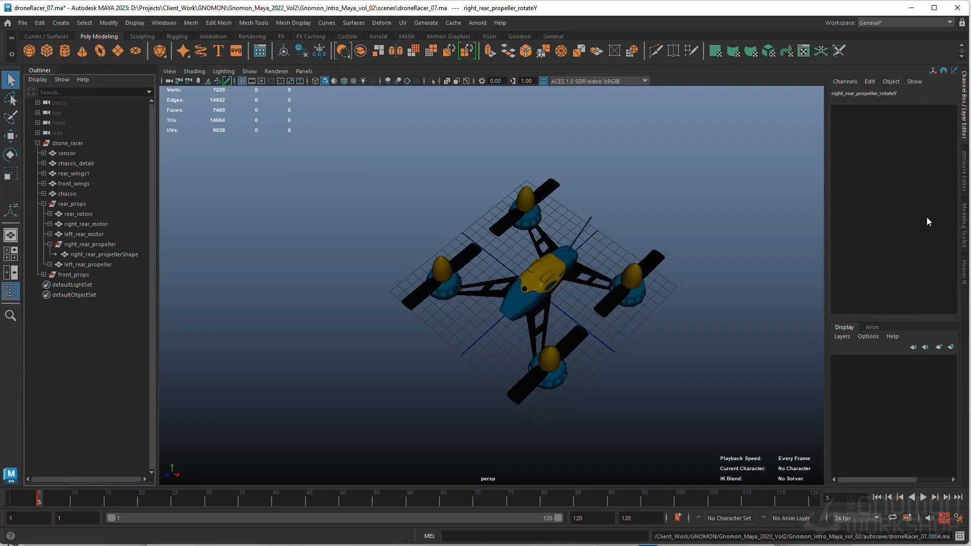
Set Post Infinity to Cycle on the right rear propeller's Rotate Y animation curve.
click(554, 181)
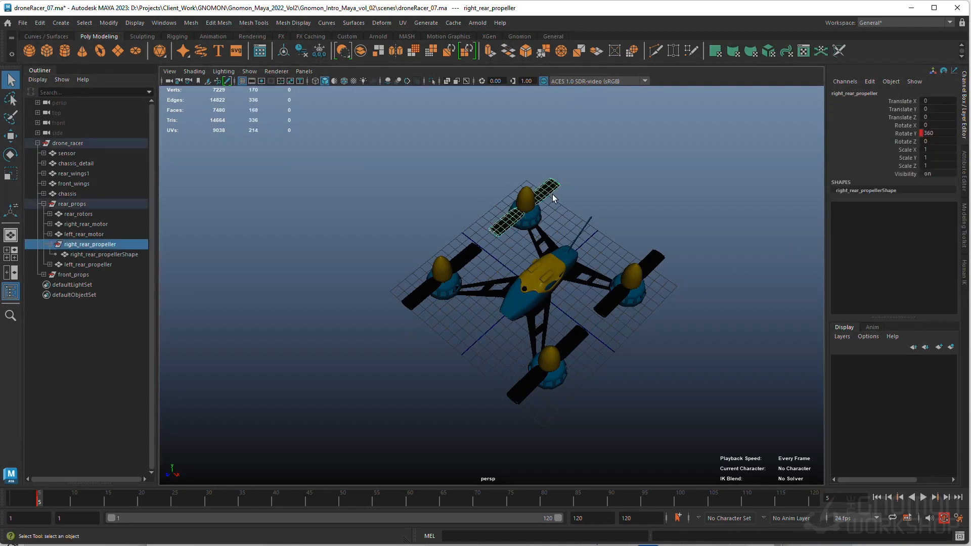
click(965, 174)
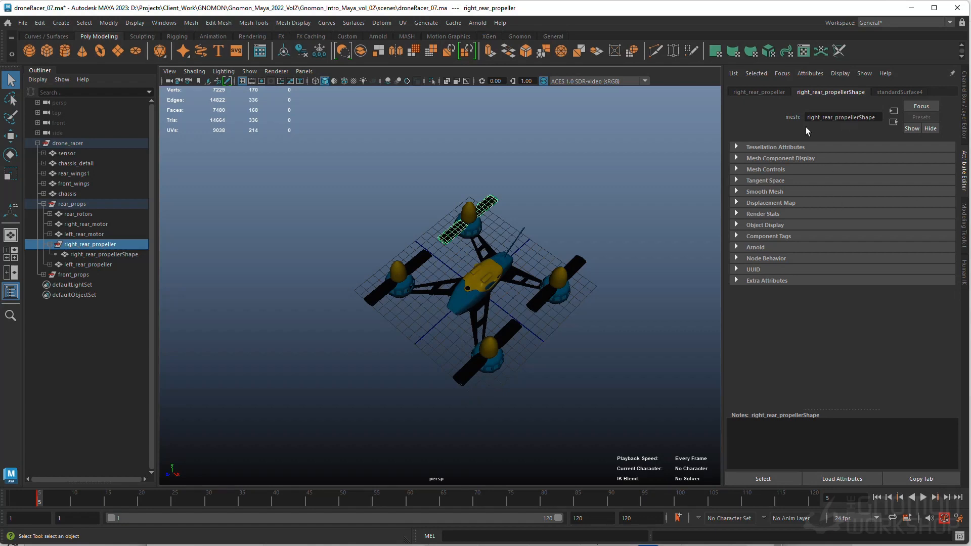
click(758, 91)
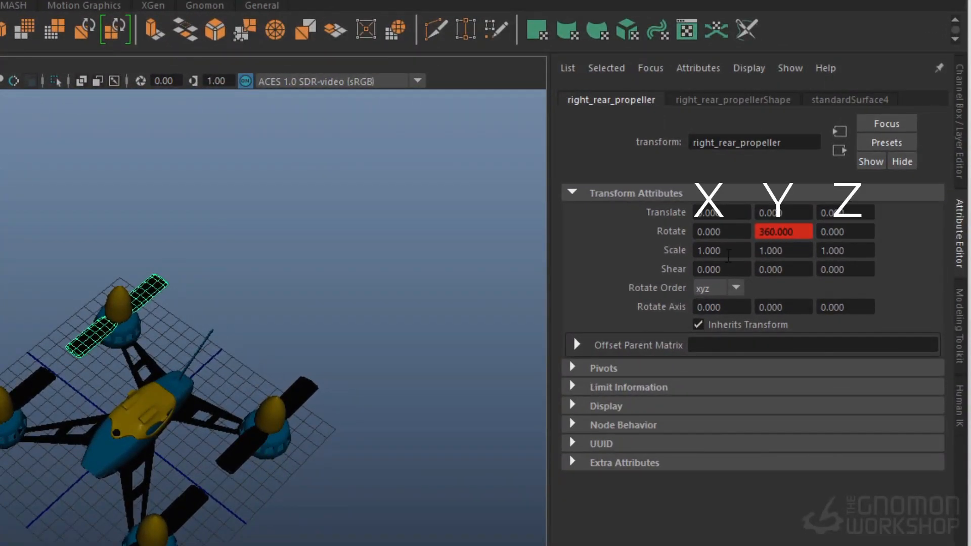
right_click(778, 232)
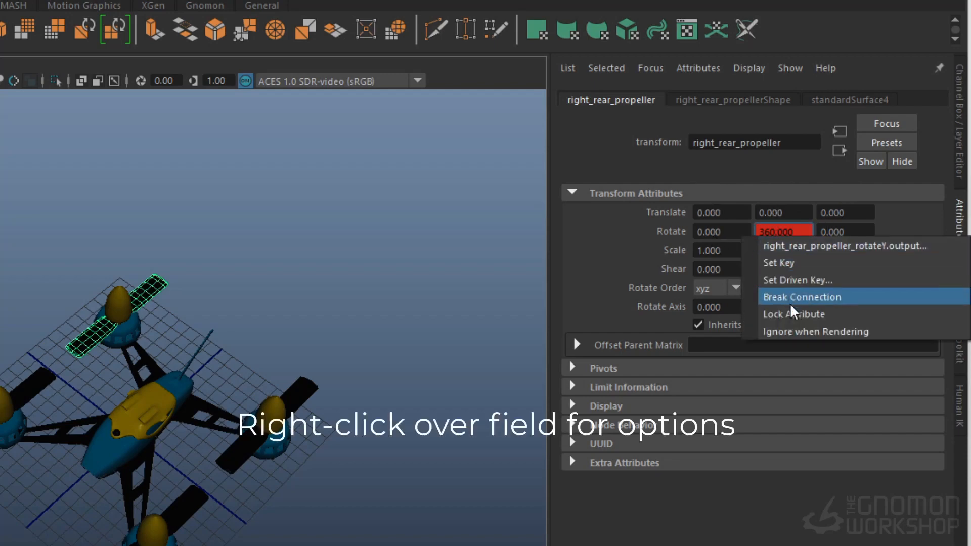
click(937, 253)
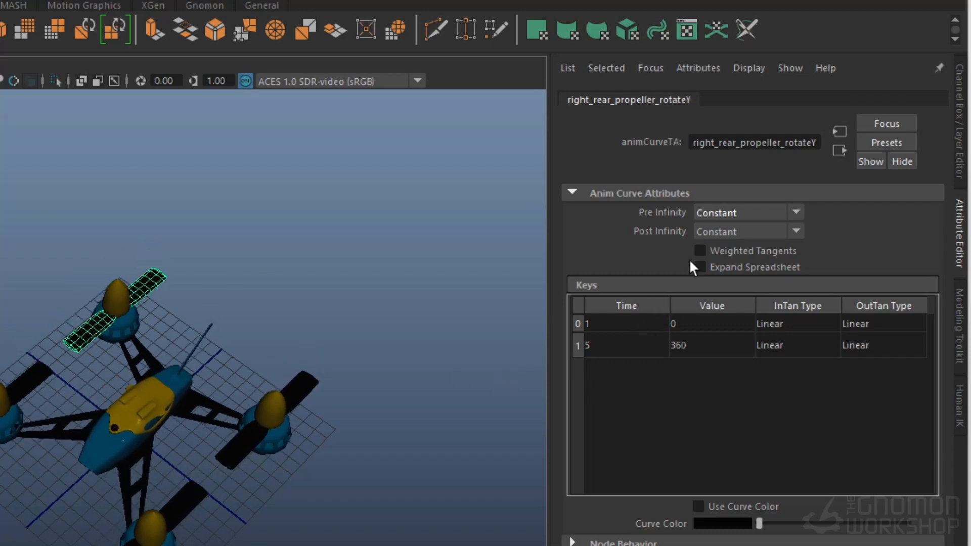
click(733, 231)
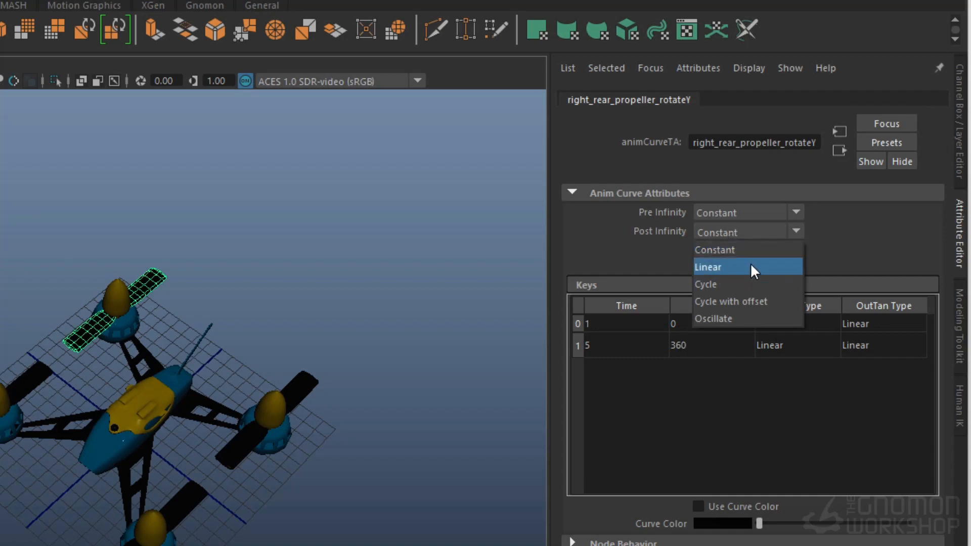
click(767, 286)
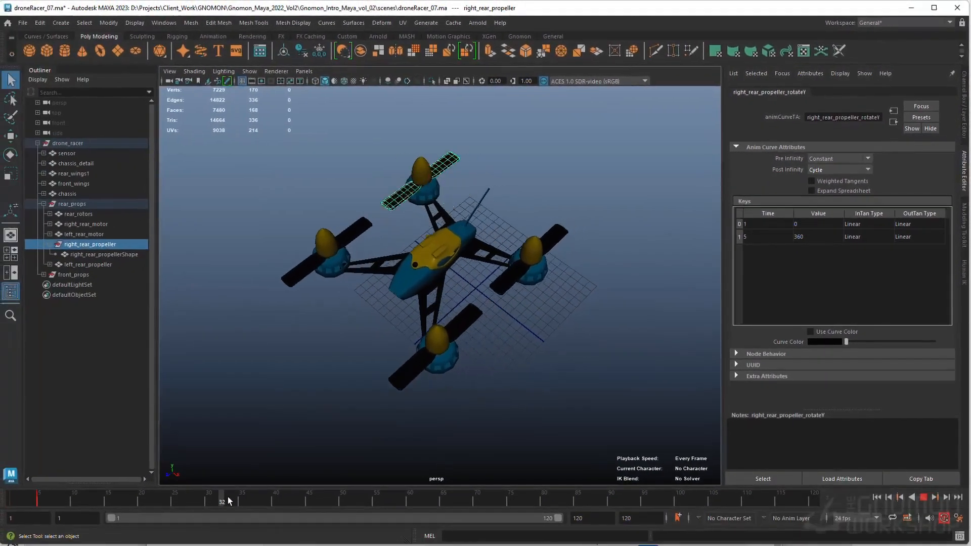
Deselect everything, play the animation to check the right rear propeller's continuous spin, and return to frame 1.
drag(227, 496, 13, 501)
click(52, 470)
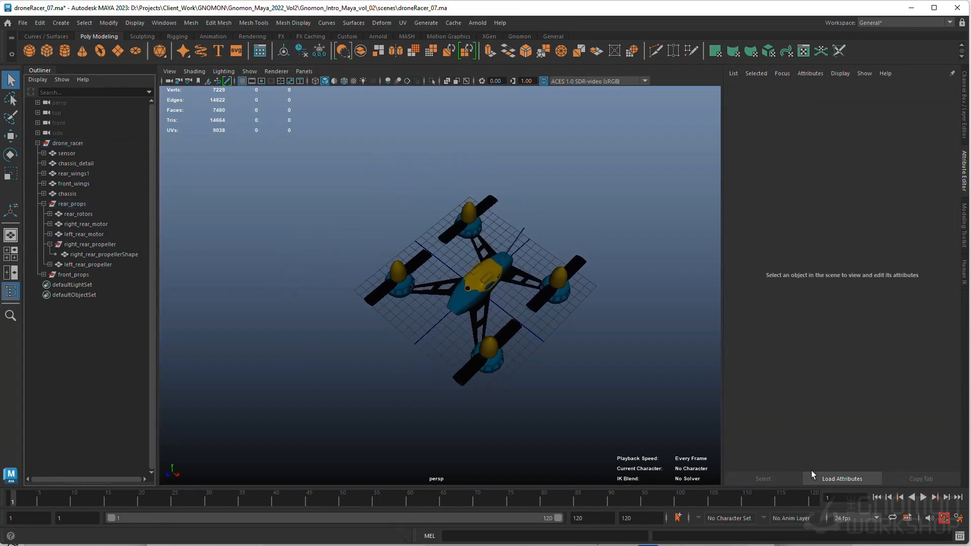
click(922, 497)
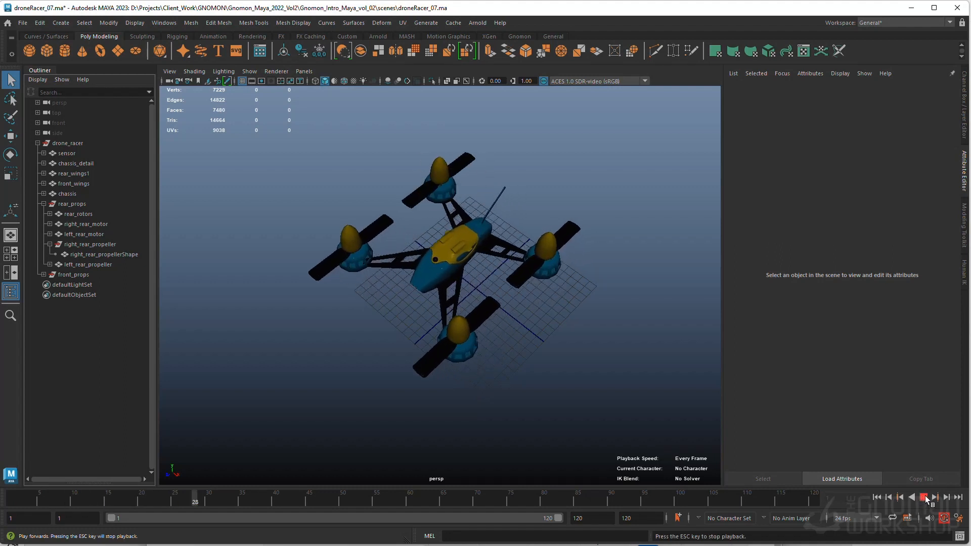
key(Escape)
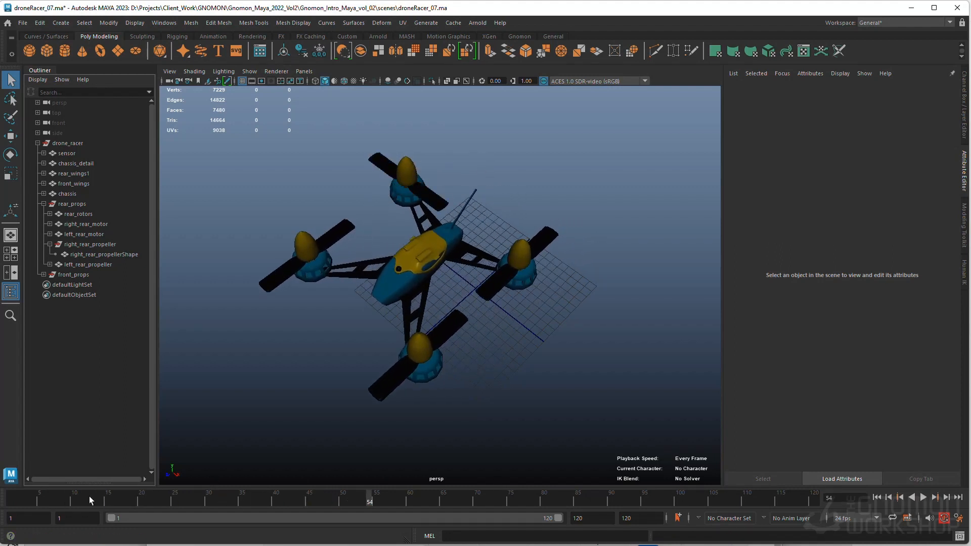
drag(50, 498, 13, 497)
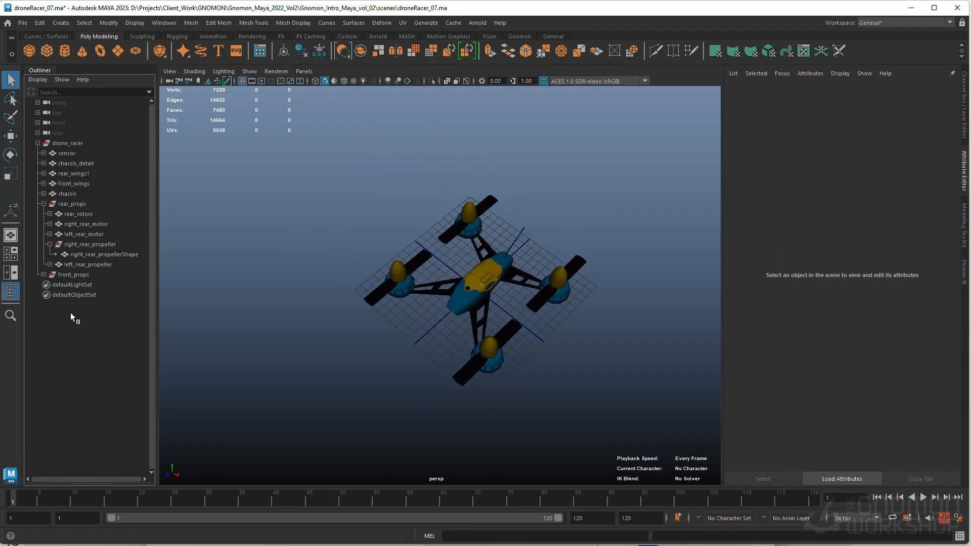
Copy the Rotate Y keys of the right rear propeller from its channel.
click(452, 238)
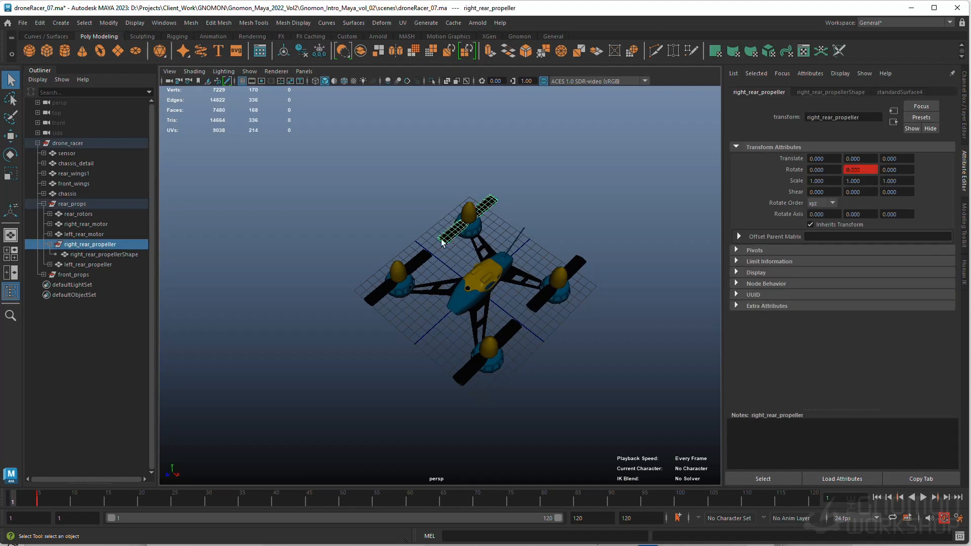
click(966, 126)
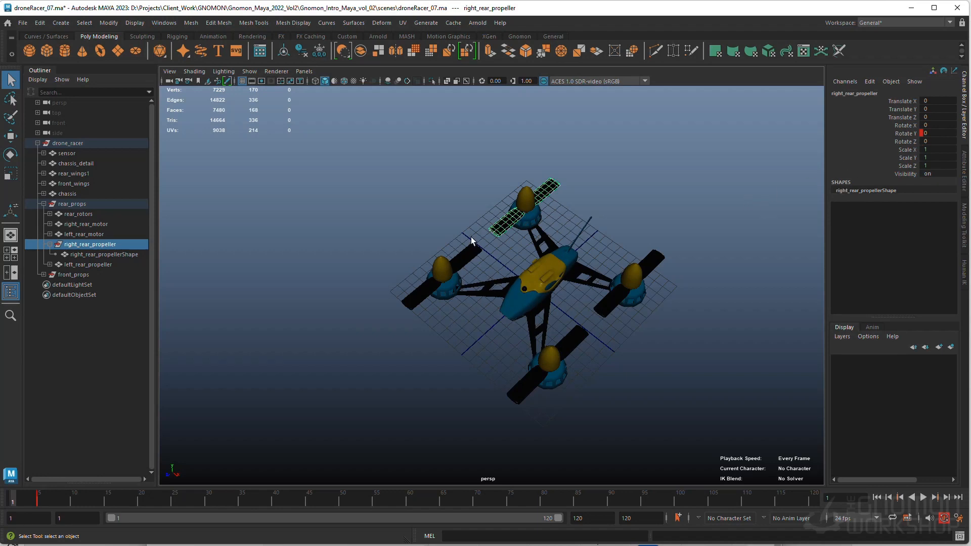
click(905, 133)
right_click(905, 133)
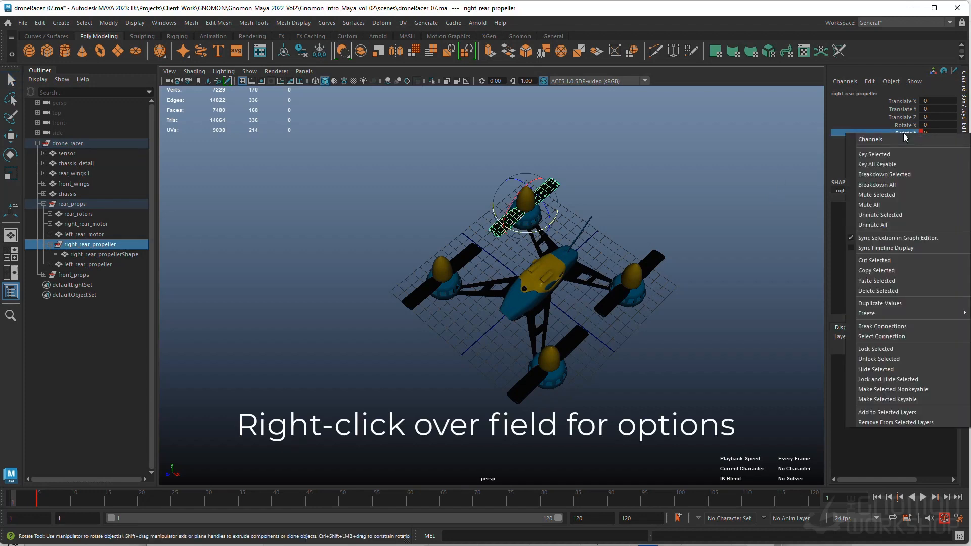
click(879, 270)
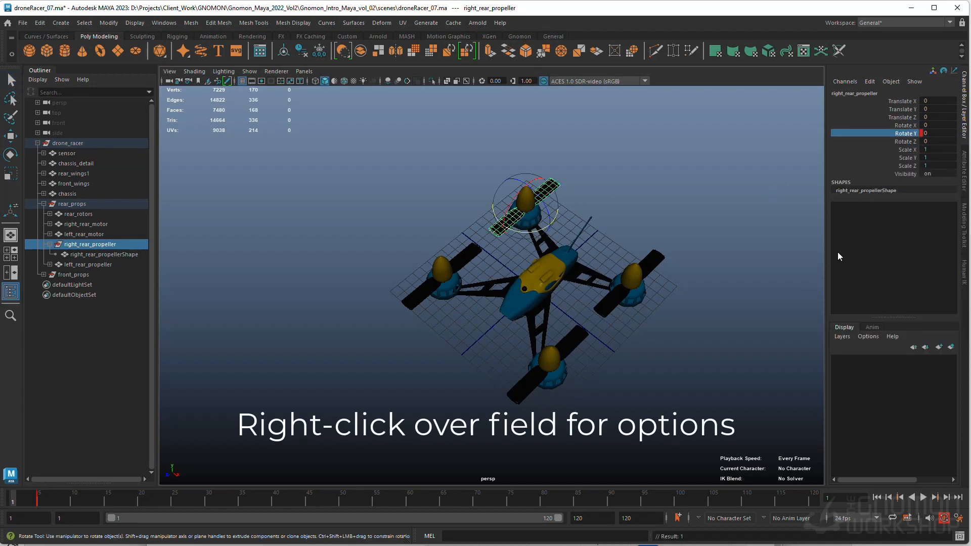
Select the left rear propeller and key its Rotate Y channel at frame 1.
click(659, 253)
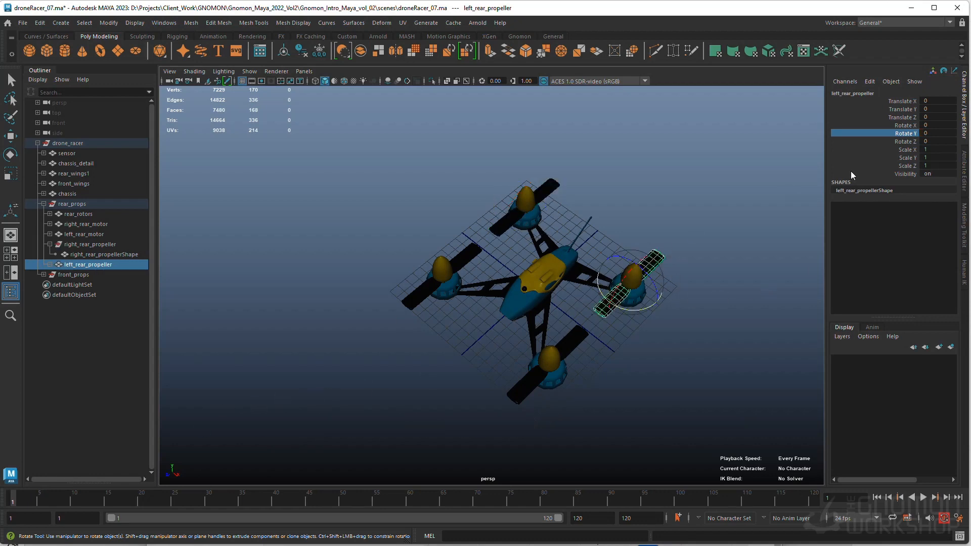
right_click(904, 134)
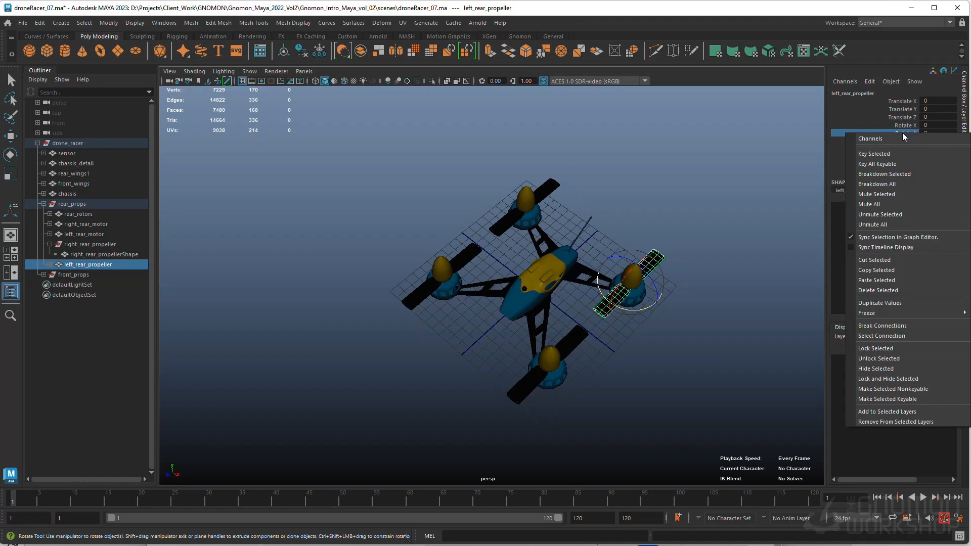
click(904, 128)
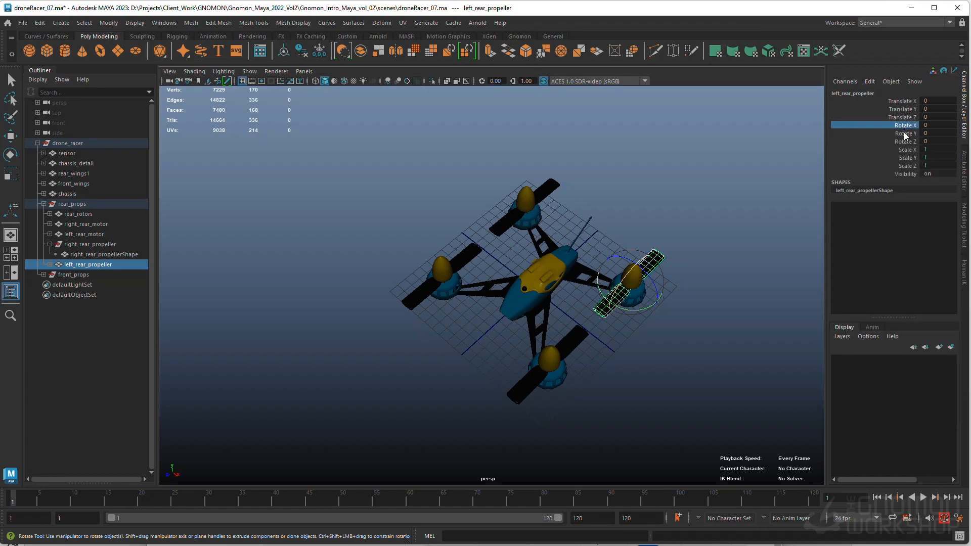
click(903, 133)
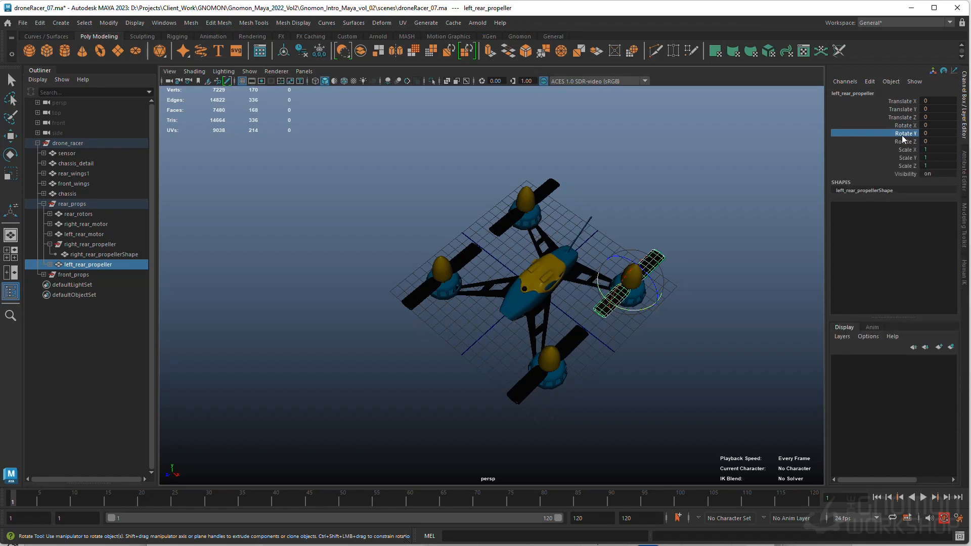
right_click(903, 134)
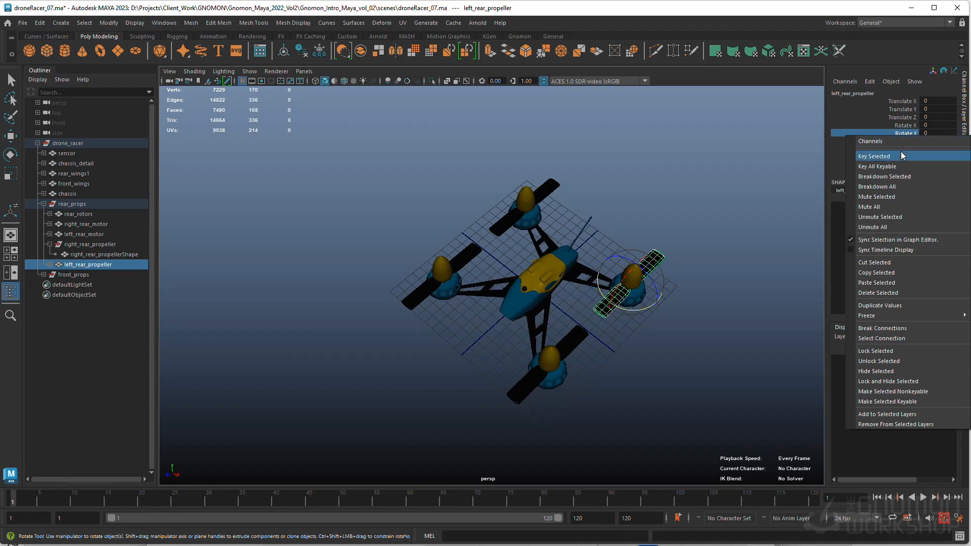
click(902, 154)
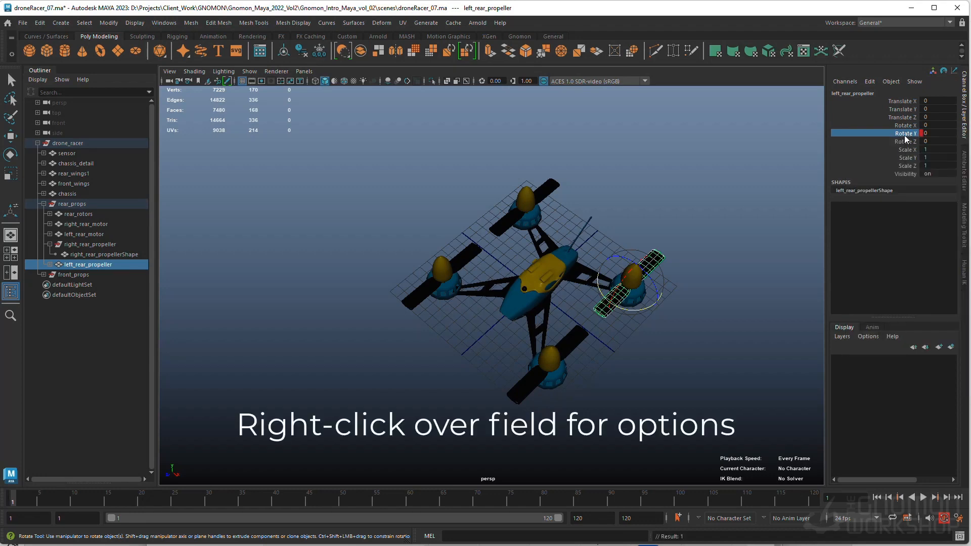
Paste the copied keys onto the left rear propeller's Rotate Y, play them back, and return to frame 1.
right_click(905, 139)
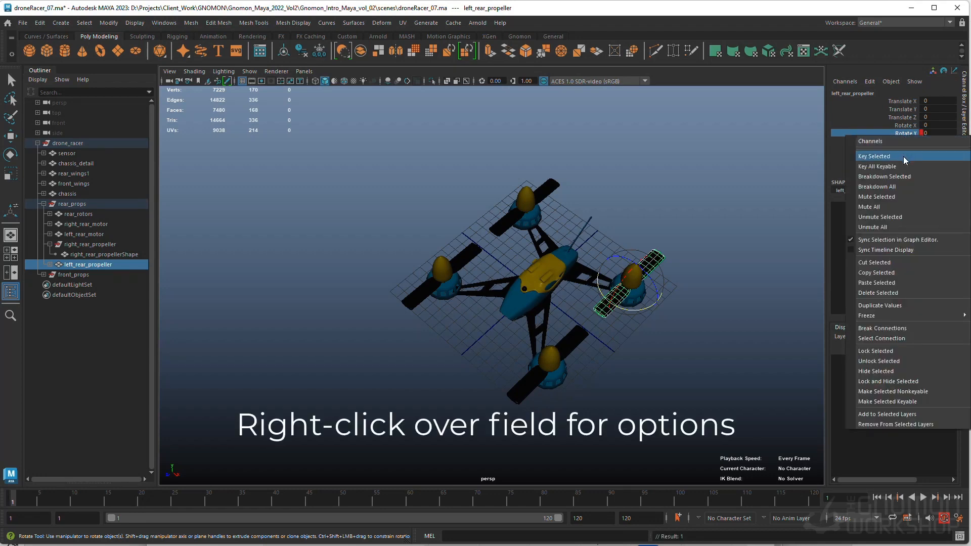
click(893, 284)
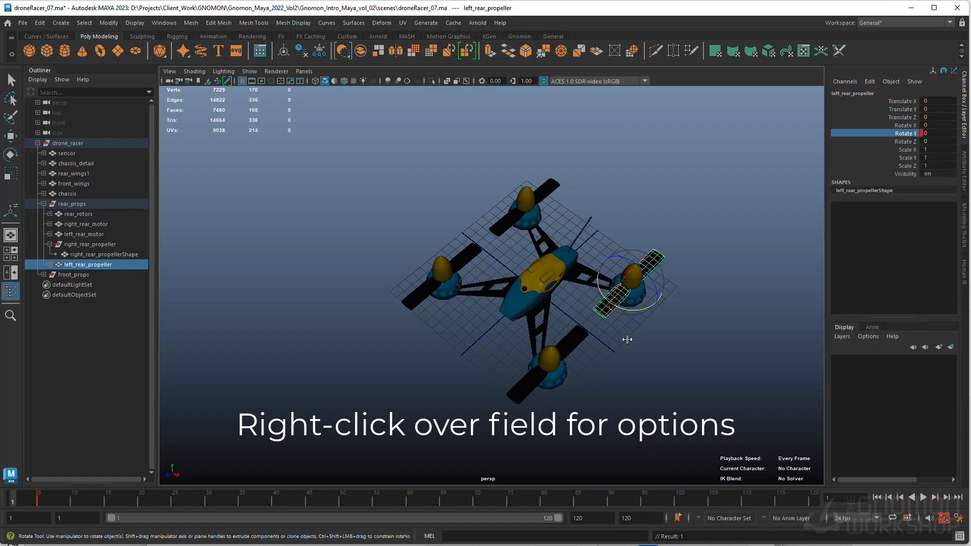
key(alt+v)
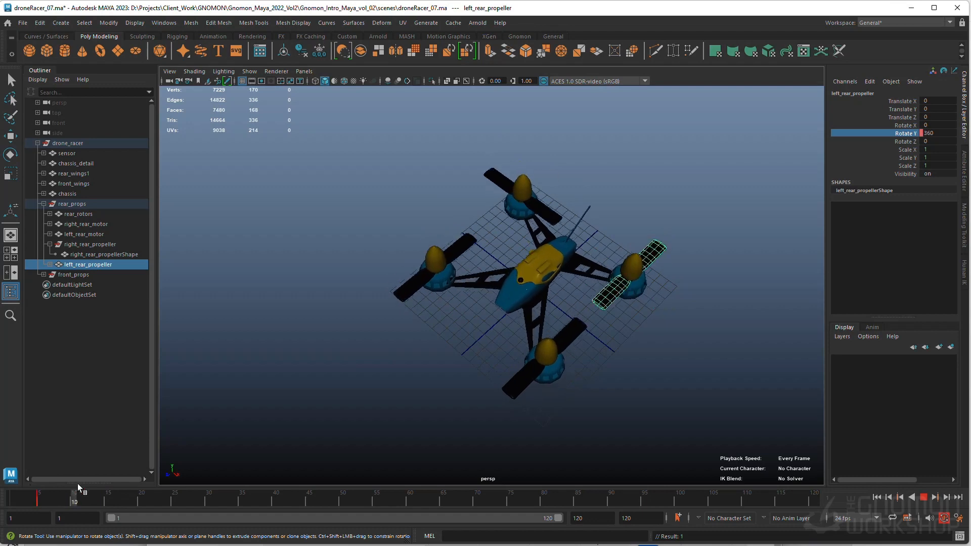
drag(134, 481, 10, 472)
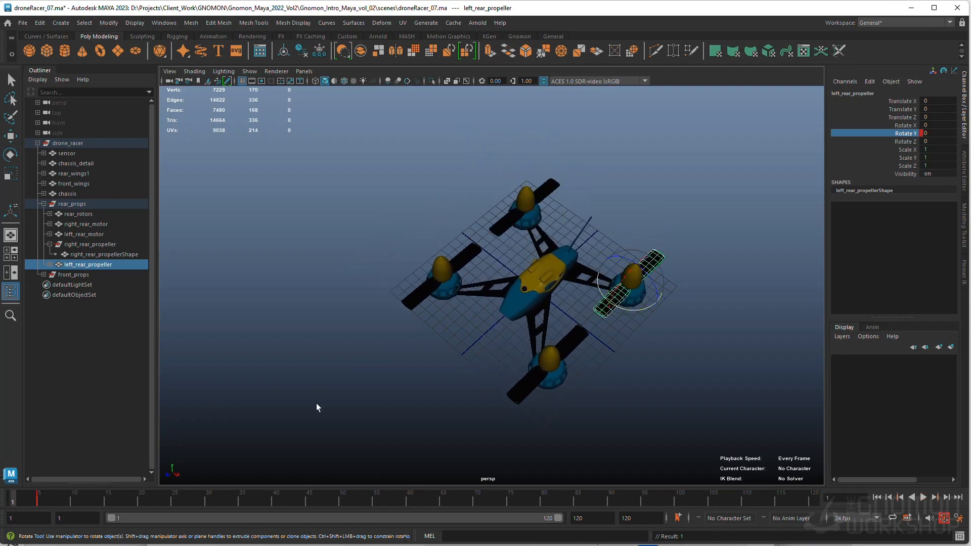
Set Post Infinity to Cycle on the left rear propeller's Rotate Y animation curve and play the animation.
click(963, 187)
key(q)
right_click(855, 169)
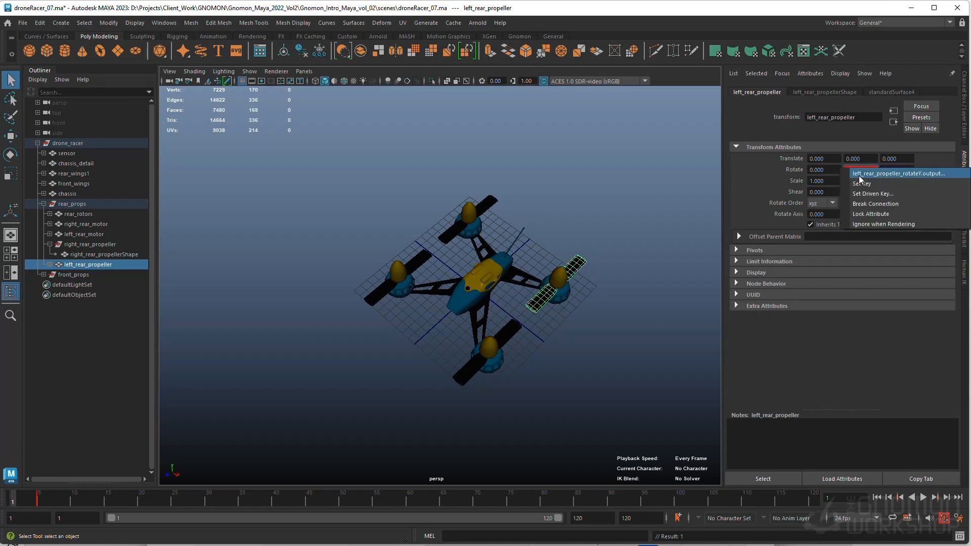
click(914, 174)
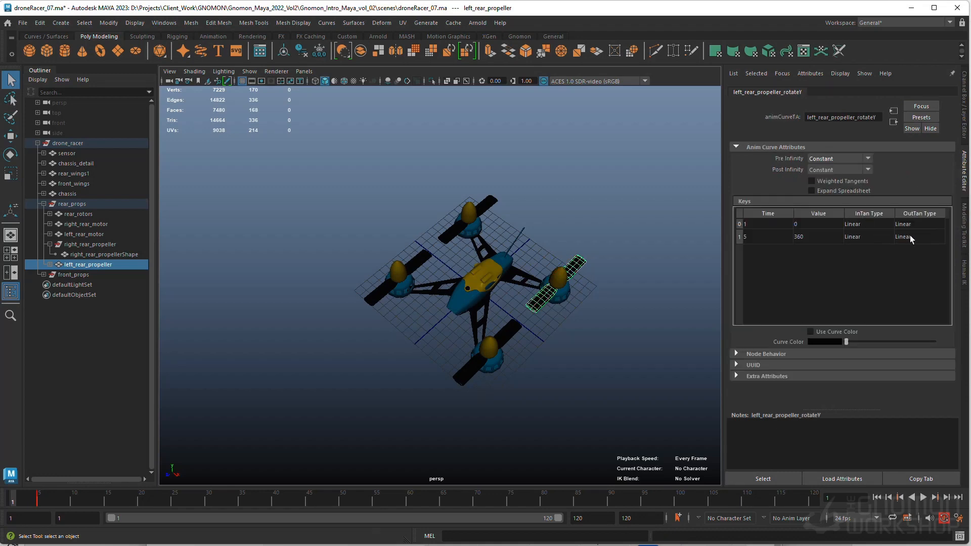
click(832, 167)
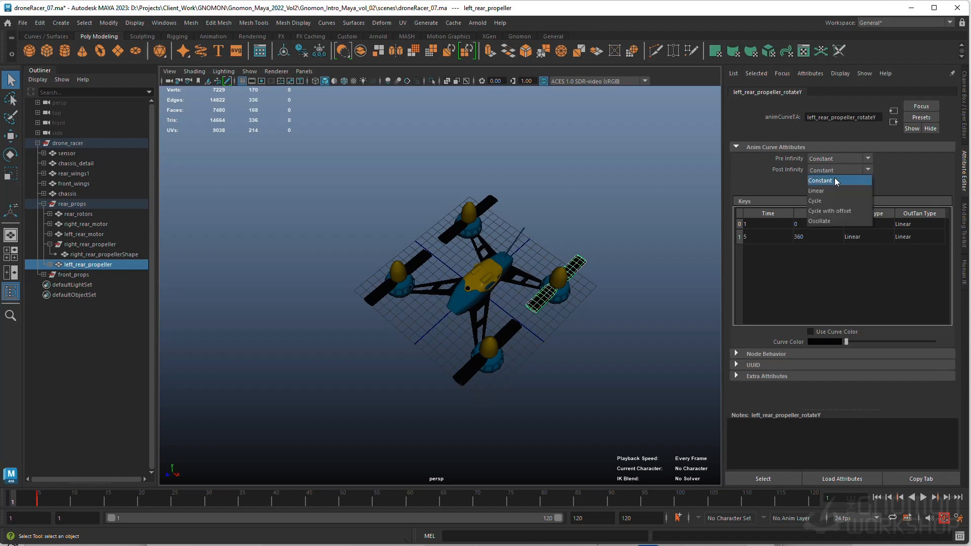
click(834, 202)
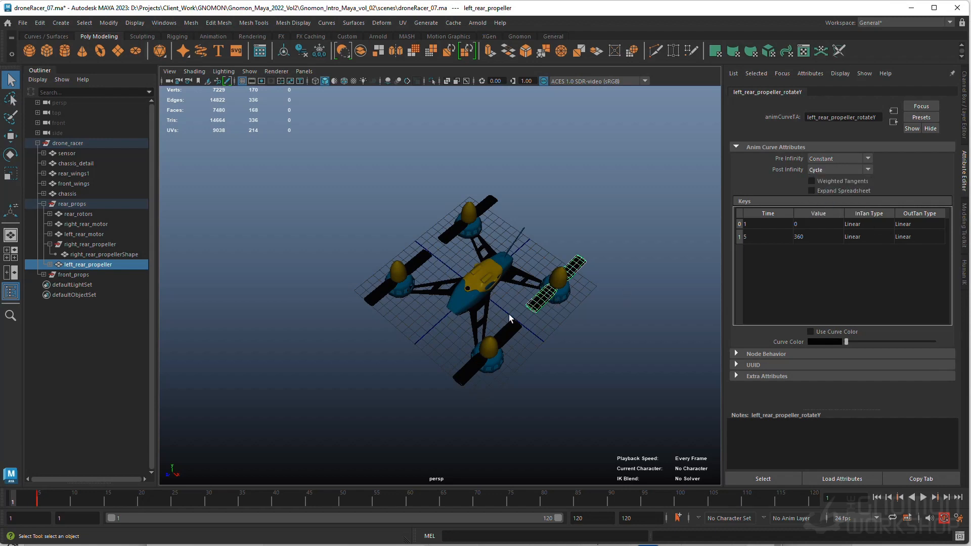
click(924, 497)
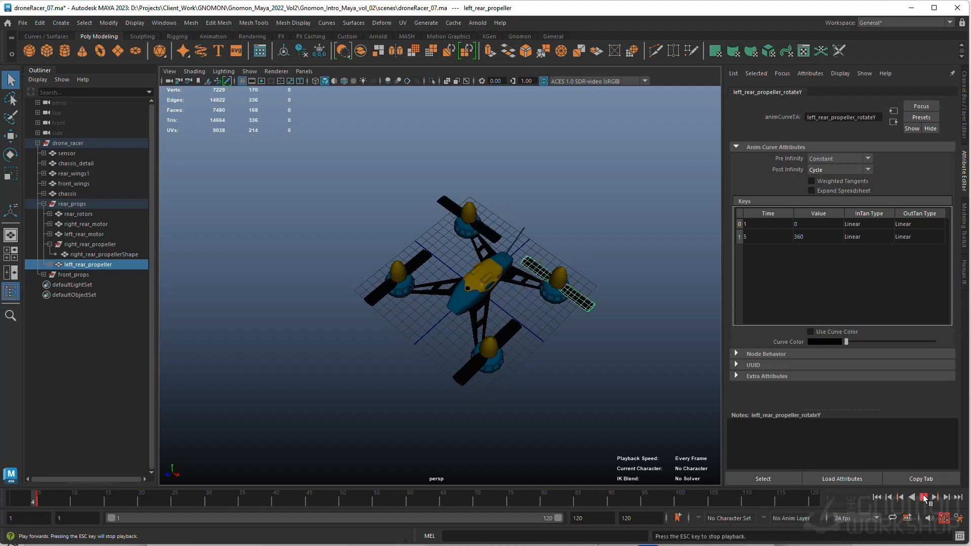
Stop playback, return to frame 1 and copy the right rear propeller's keys from frames 1 to 5.
click(923, 498)
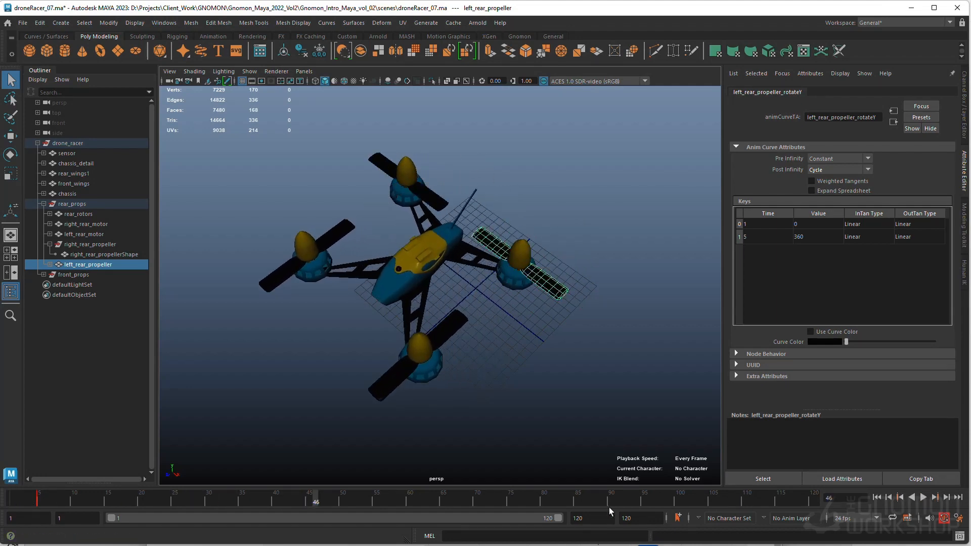
drag(44, 500, 12, 500)
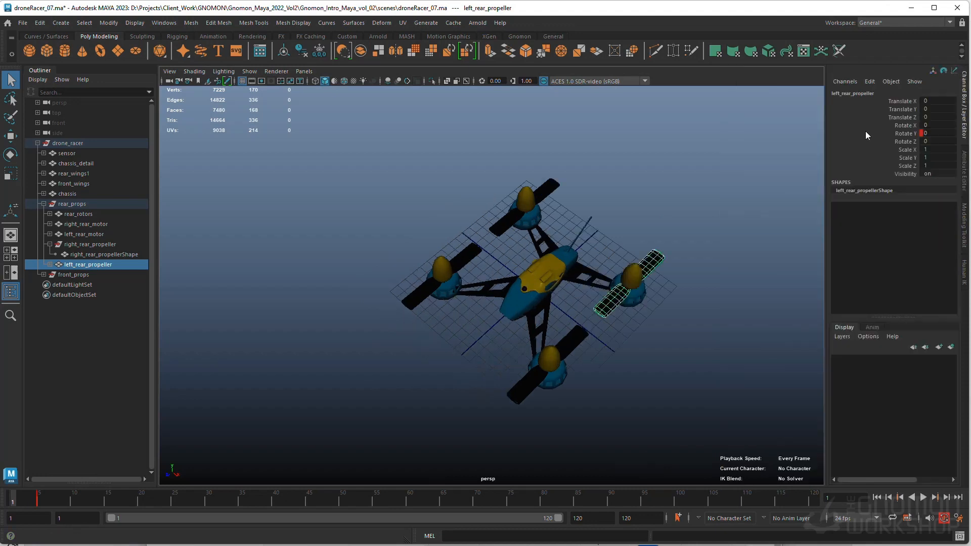
click(964, 105)
click(565, 179)
click(557, 180)
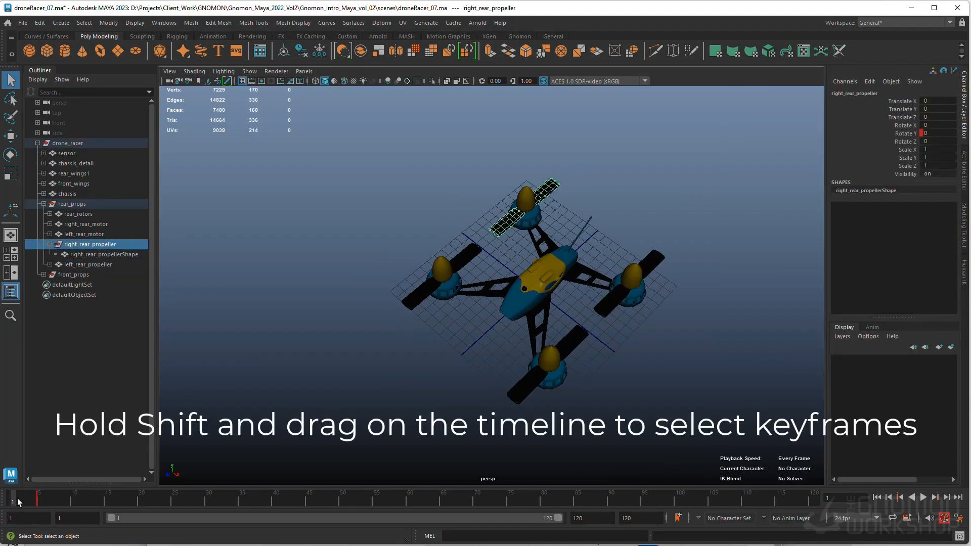
shift+drag(15, 502, 41, 501)
right_click(41, 502)
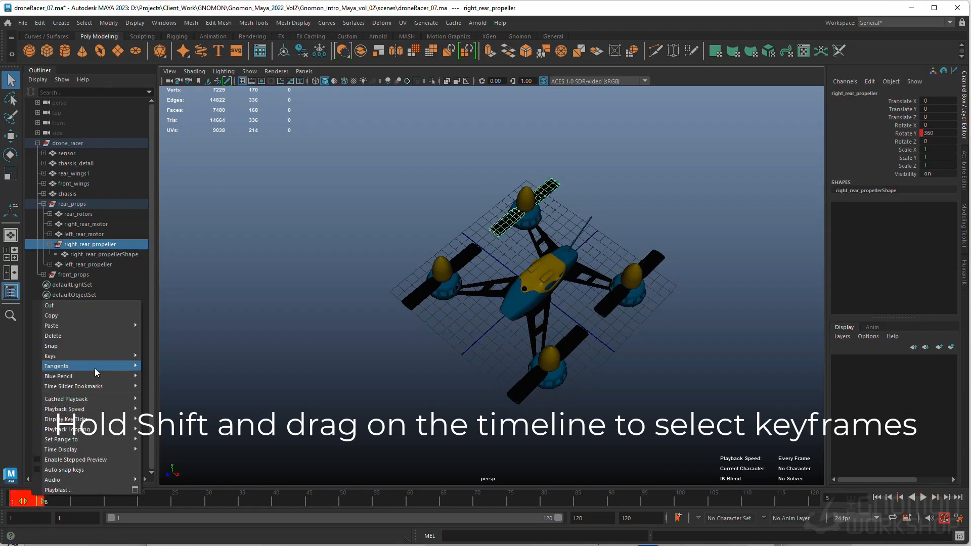
click(87, 316)
Select the right front propeller and key its Rotate Y channel at frame 1.
click(405, 304)
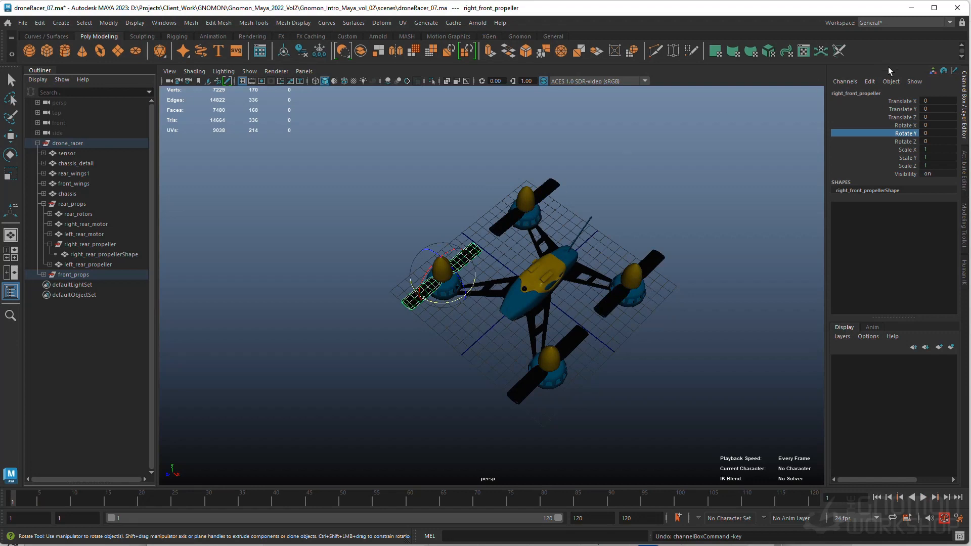
right_click(891, 134)
click(872, 151)
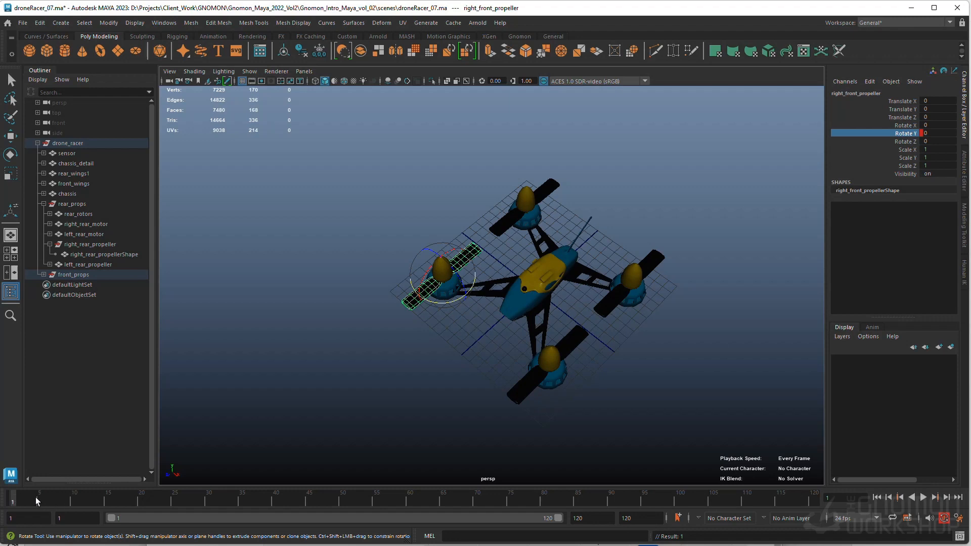
Try pasting the copied keys over frames 1 to 15 of the right front propeller, scrub through them, and undo the paste.
shift+drag(20, 502, 107, 501)
right_click(107, 500)
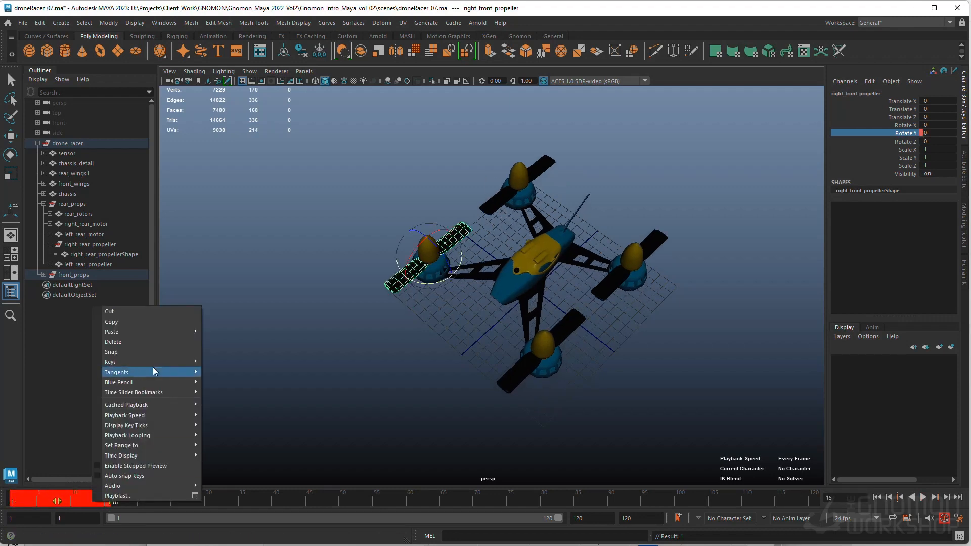
mouse_move(147, 336)
click(219, 333)
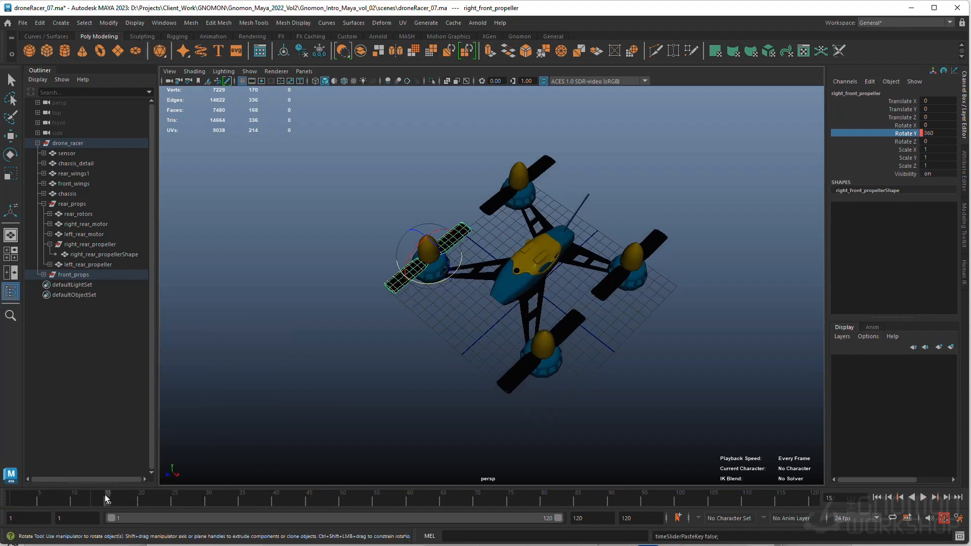
drag(106, 497, 6, 490)
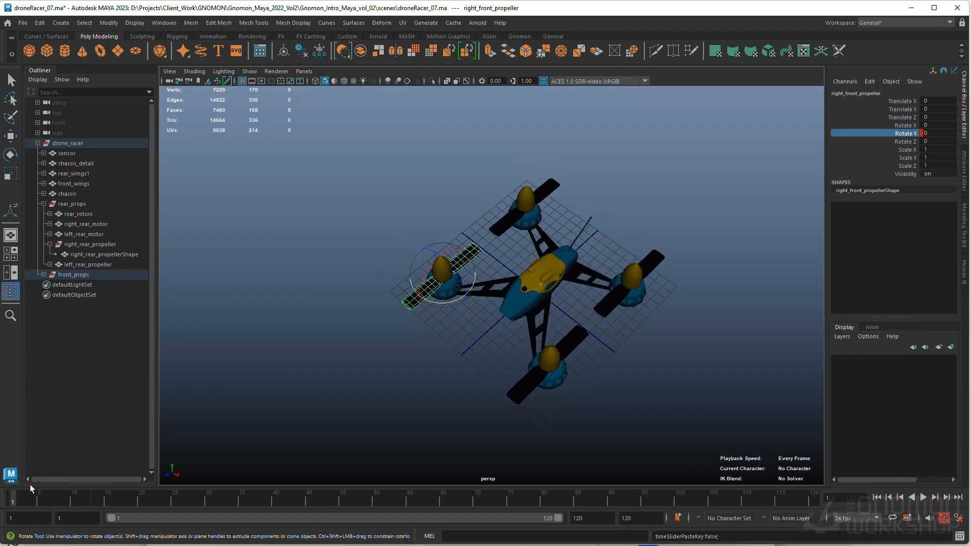
click(106, 498)
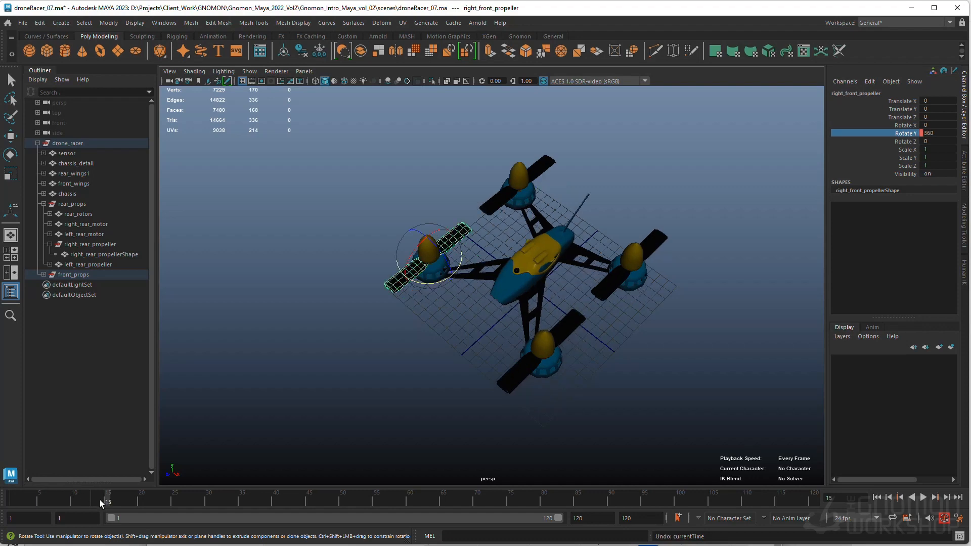
key(ctrl+z)
key(alt+v)
key(alt+v)
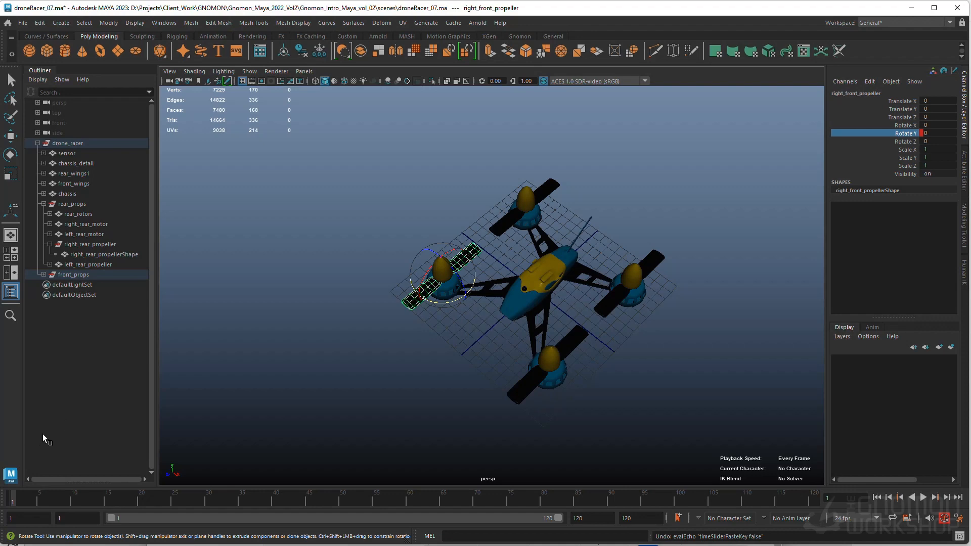
Add the left front propeller to the selection and key Rotate Y on both front propellers at frame 1.
shift+click(522, 394)
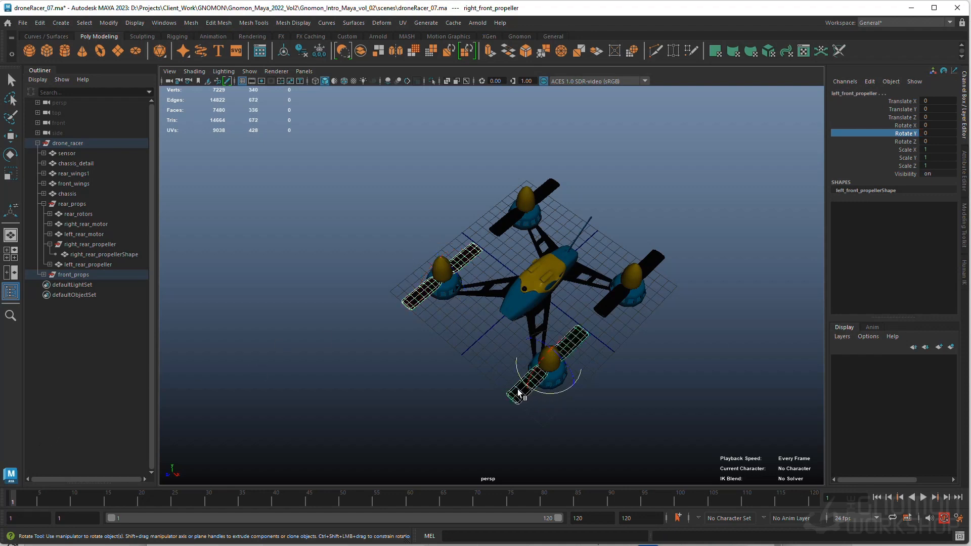
right_click(884, 132)
click(890, 138)
key(q)
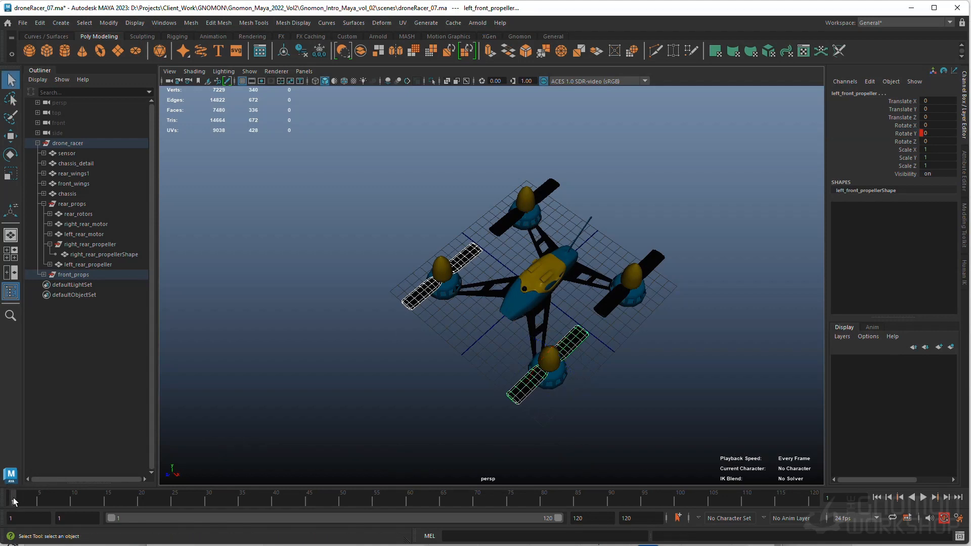
Paste the copied rotation keys onto both front propellers over frames 1 to 5.
shift+drag(13, 498, 39, 499)
right_click(38, 500)
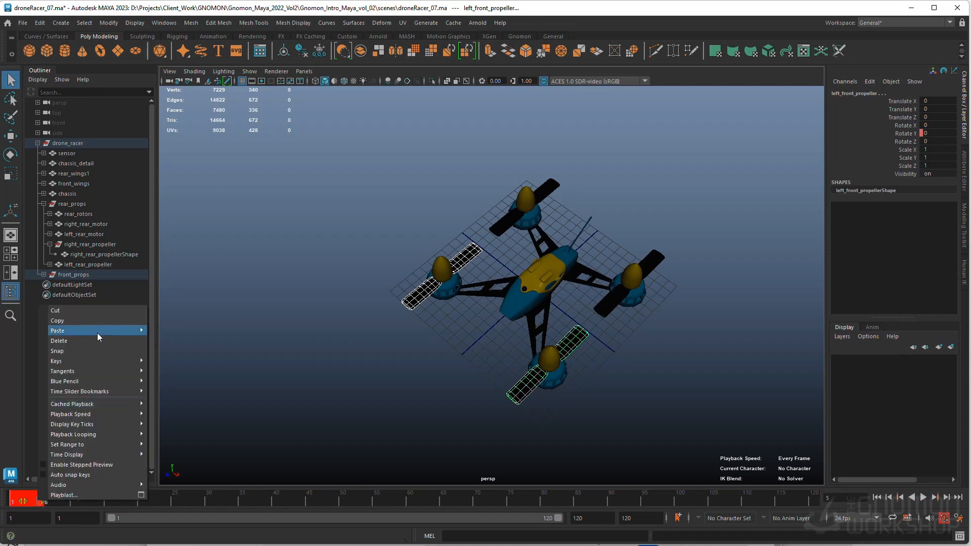
mouse_move(100, 333)
click(160, 330)
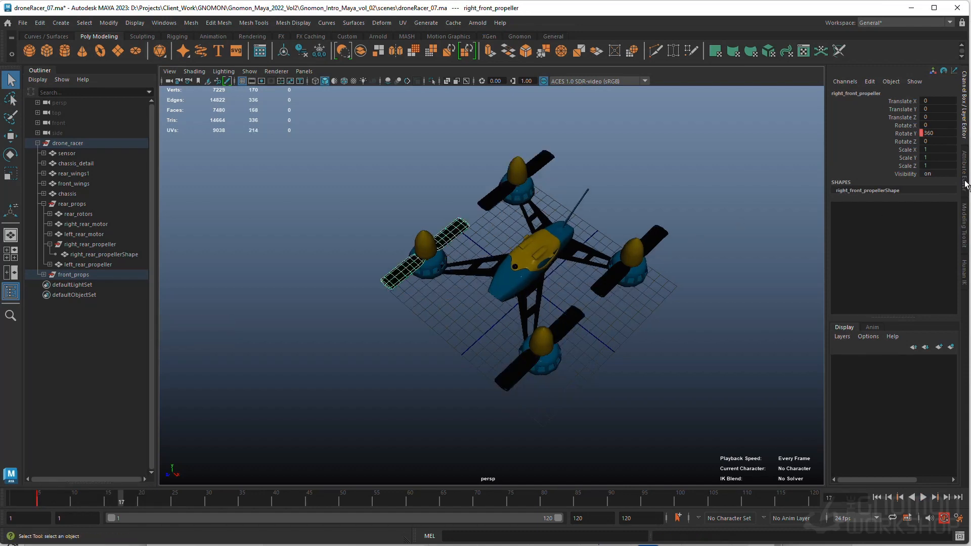
Set Post Infinity to Cycle on the right front propeller's Rotate Y animation curve.
click(964, 182)
right_click(852, 170)
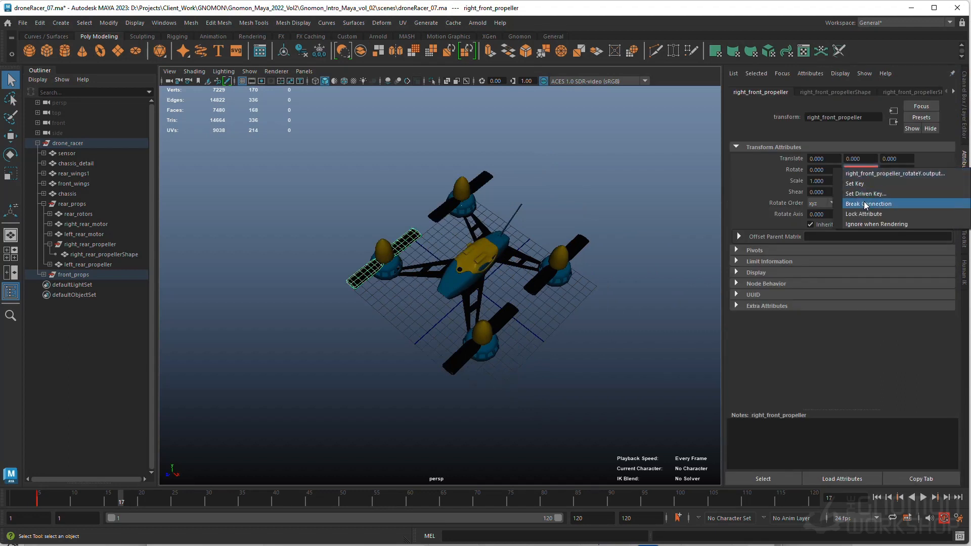
click(877, 173)
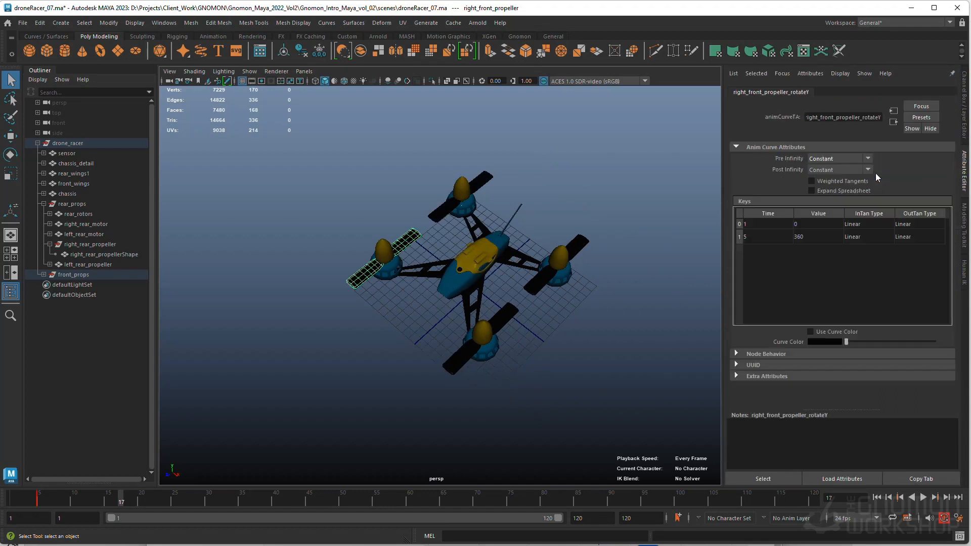
click(842, 169)
click(841, 198)
Select the left front propeller and set Post Infinity to Cycle on its Rotate Y animation curve.
click(457, 355)
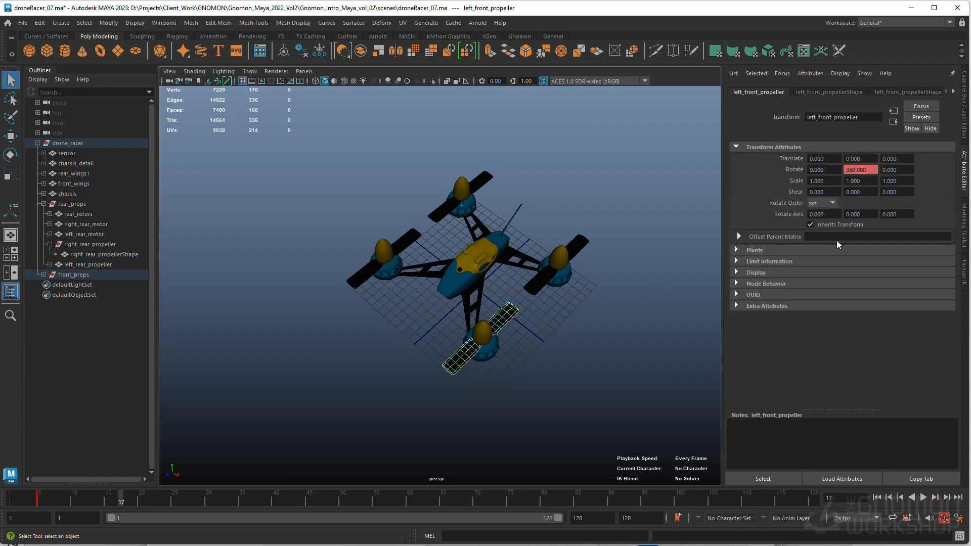
right_click(863, 170)
click(882, 178)
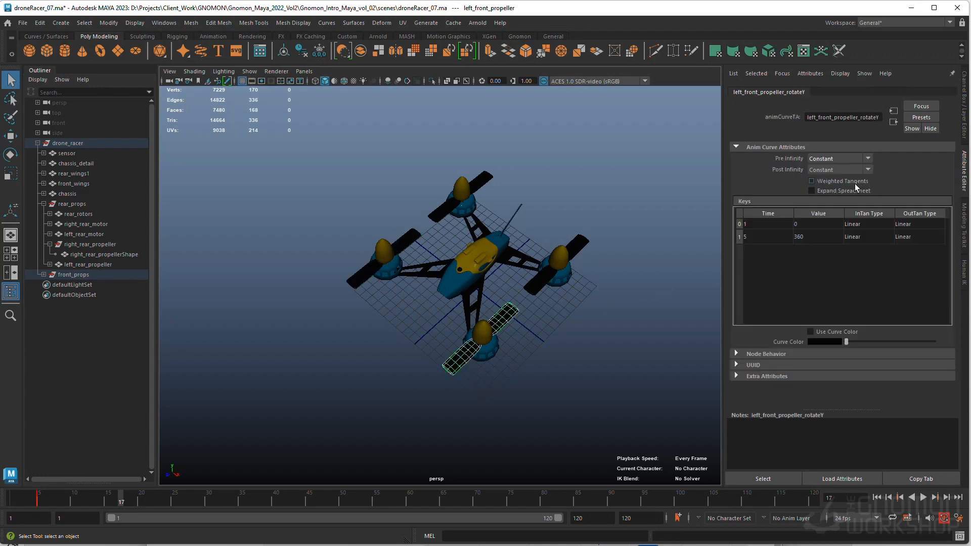
click(838, 169)
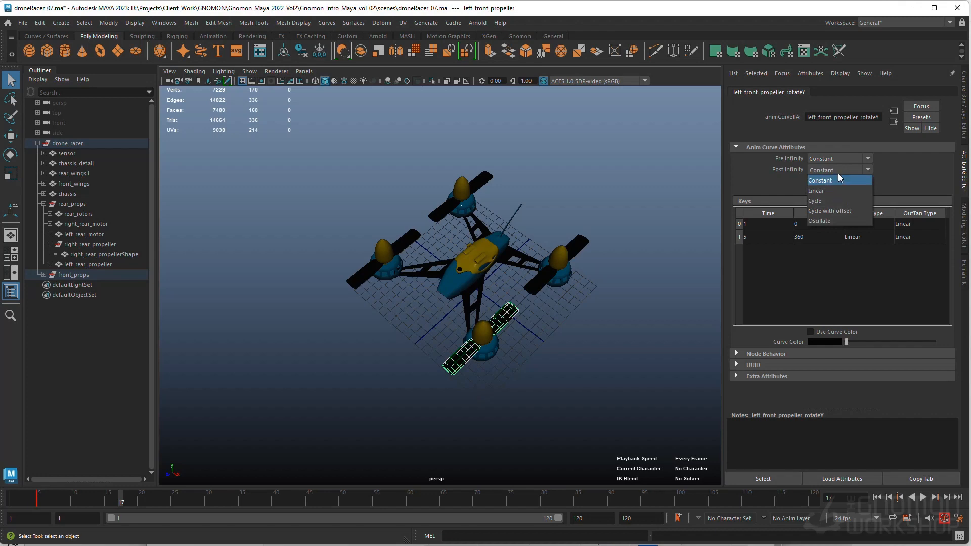
click(833, 201)
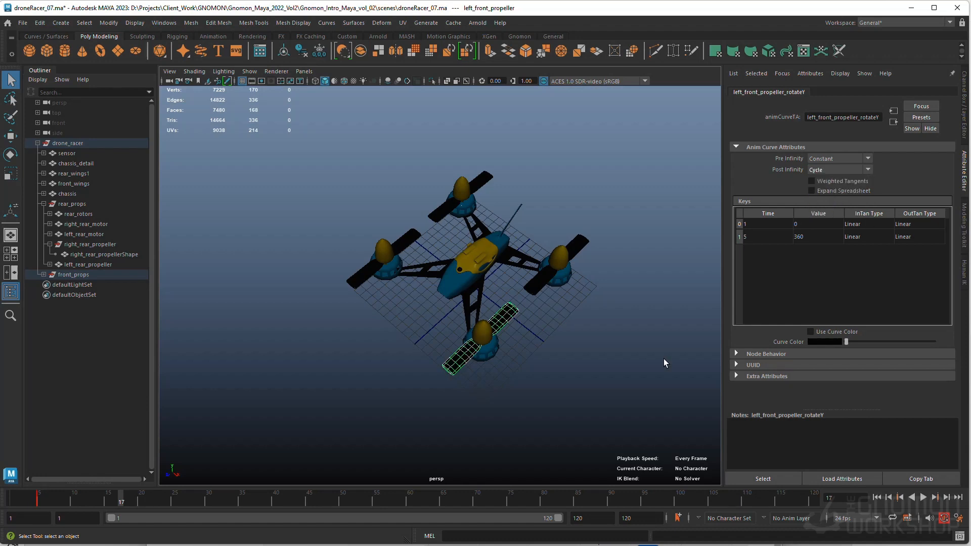
Play the animation from frame 1, examine all four spinning propellers from a lower angle, and stop playback.
click(876, 497)
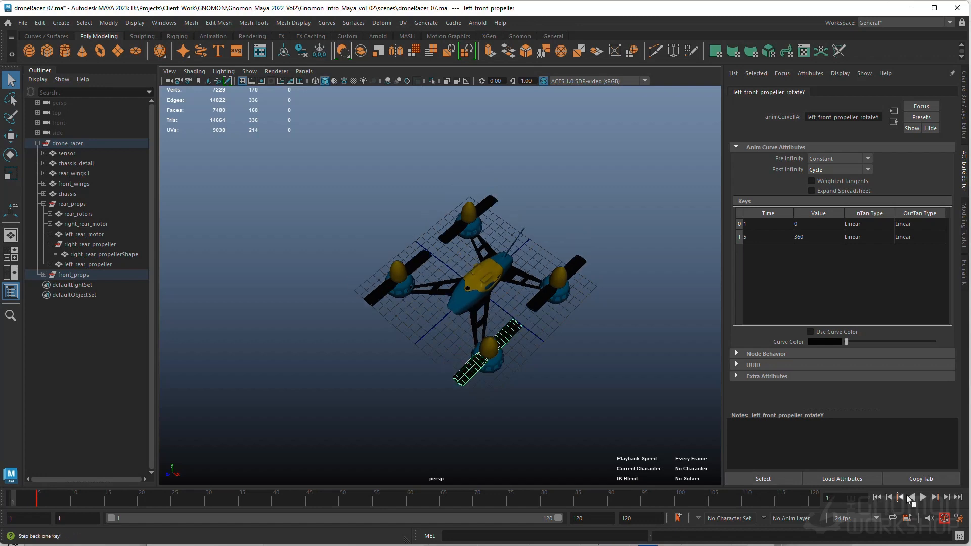
click(923, 498)
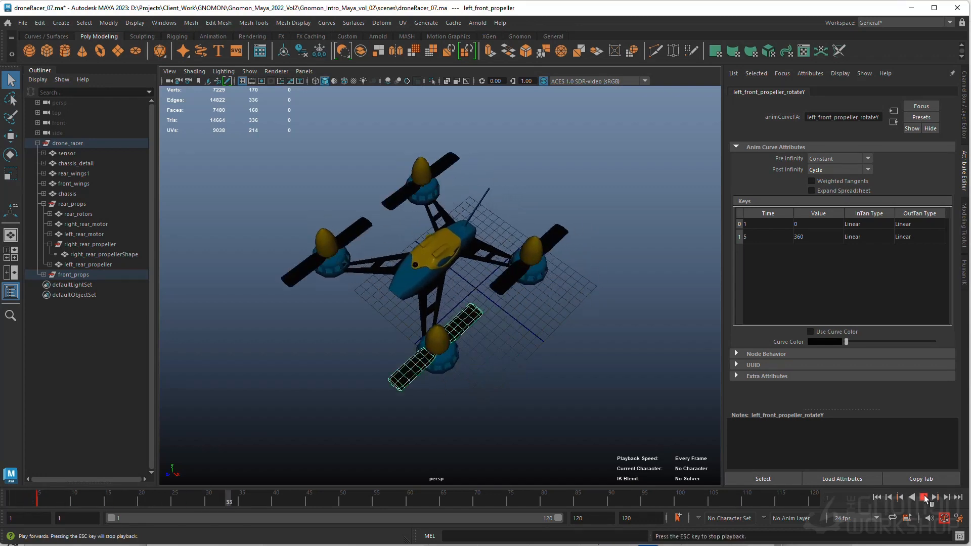
alt+drag(531, 396, 507, 382)
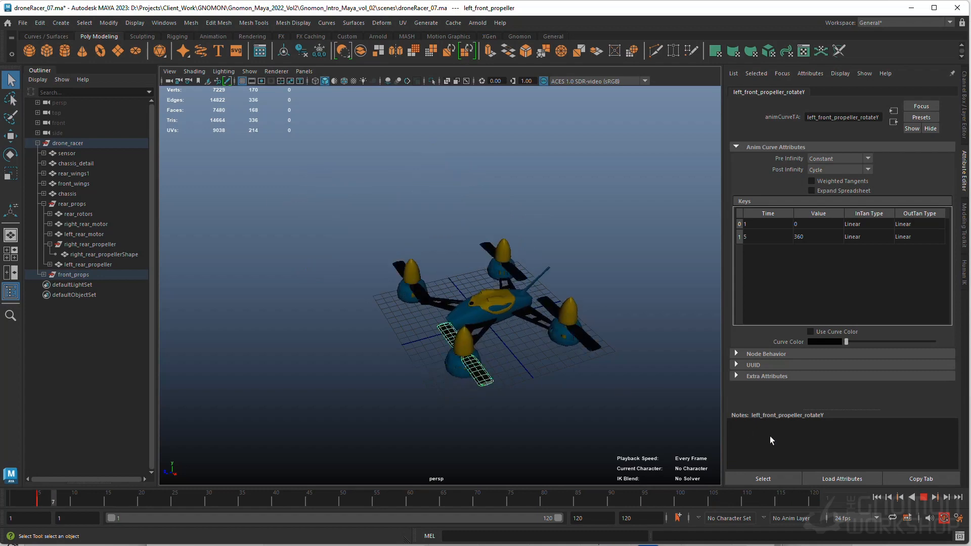
click(923, 497)
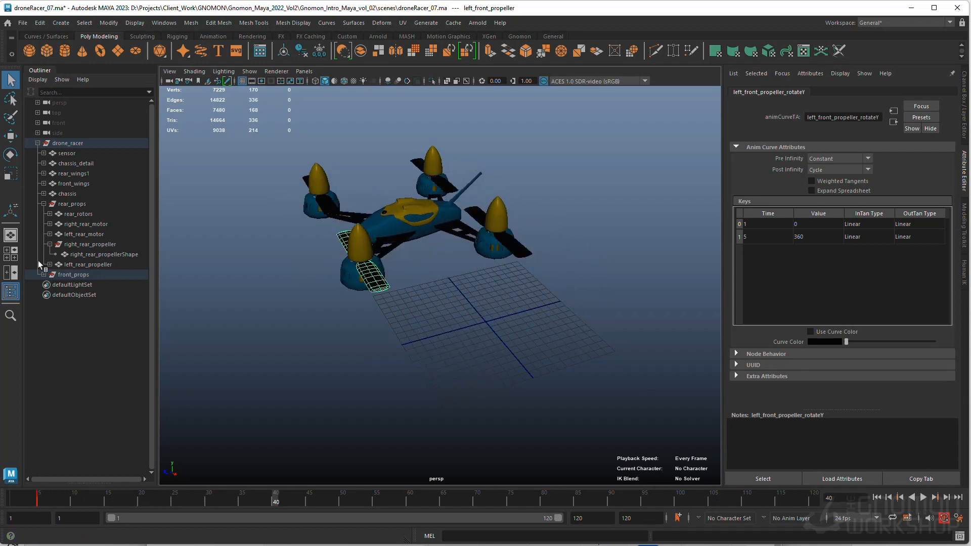